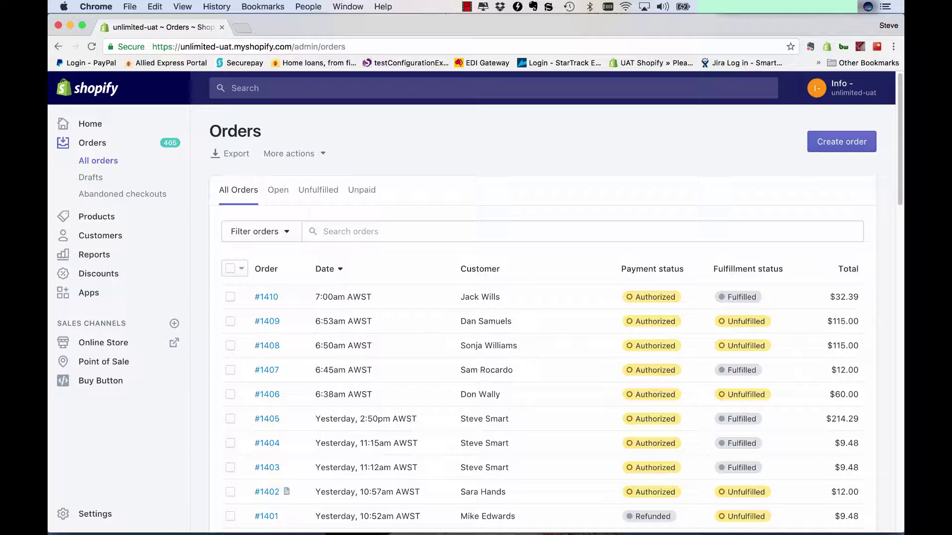
# Open the Smart Send Unlimited UAT app from the store's installed apps list.
pyautogui.click(88, 293)
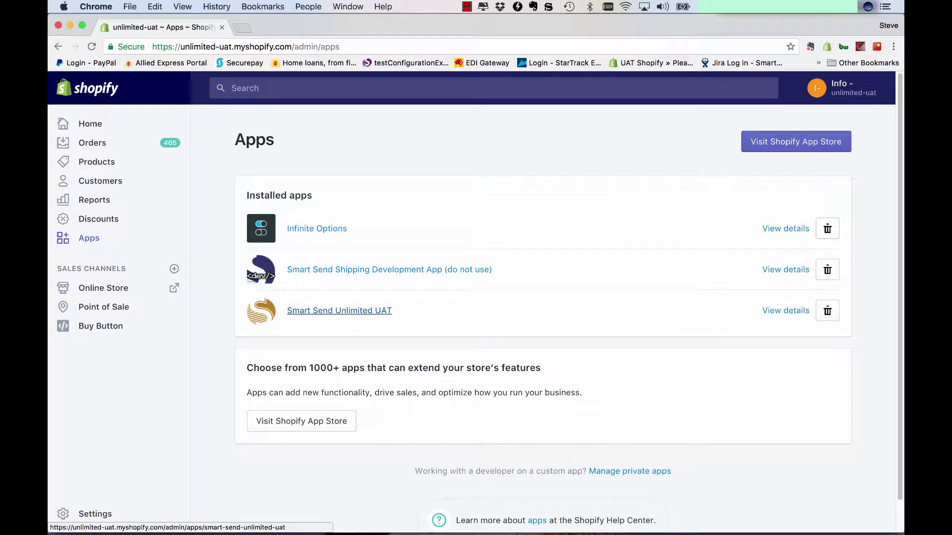
pyautogui.click(339, 310)
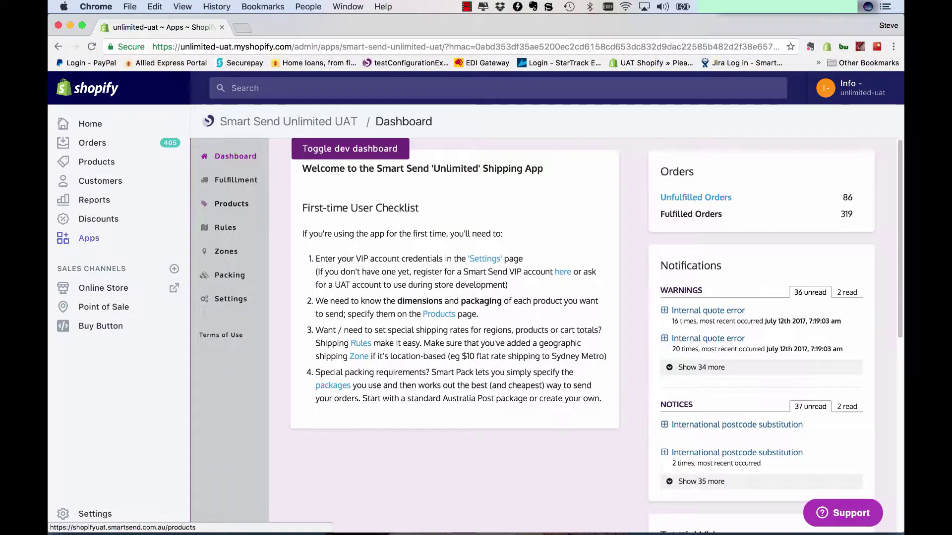
# Go to the Smart Send app's Products settings list.
pyautogui.click(232, 204)
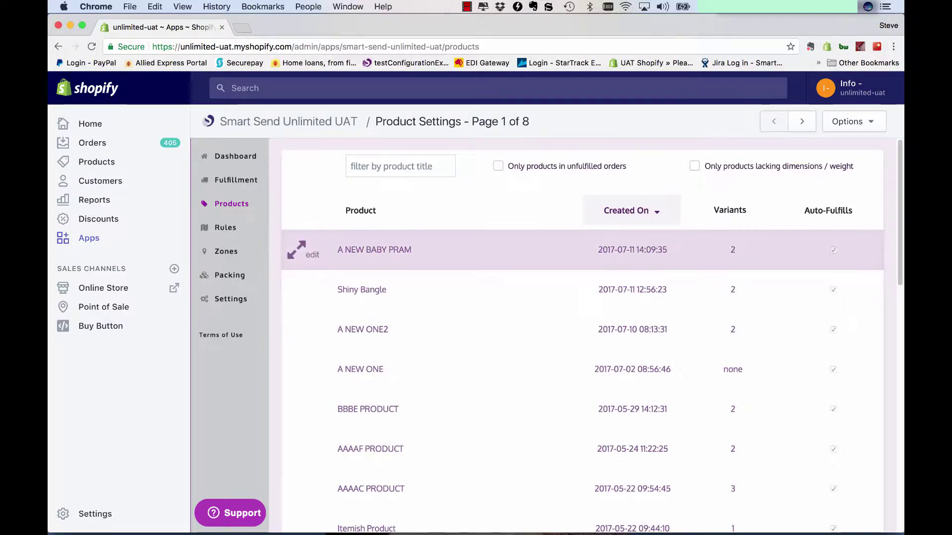
# Review A NEW BABY PRAM's packages, collapse it, and show the product CSV Options.
pyautogui.click(298, 249)
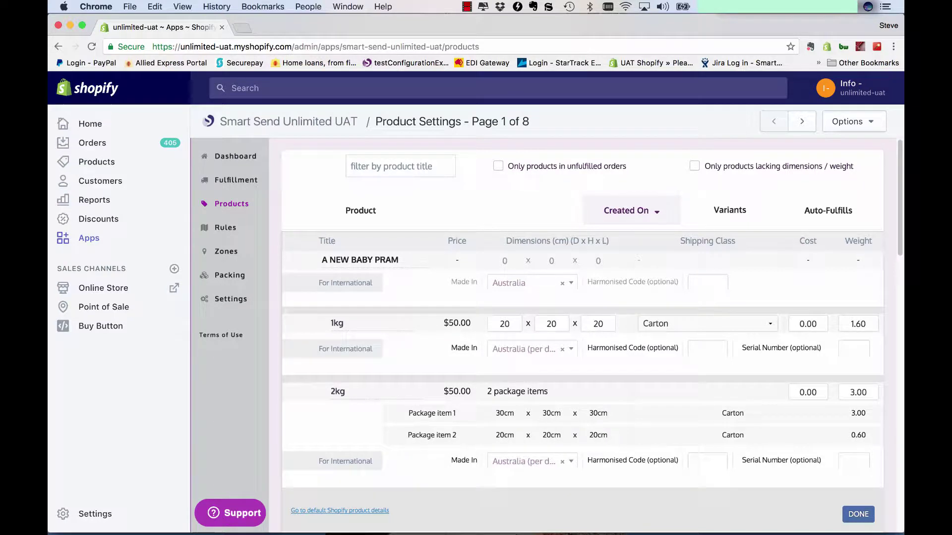
pyautogui.click(858, 514)
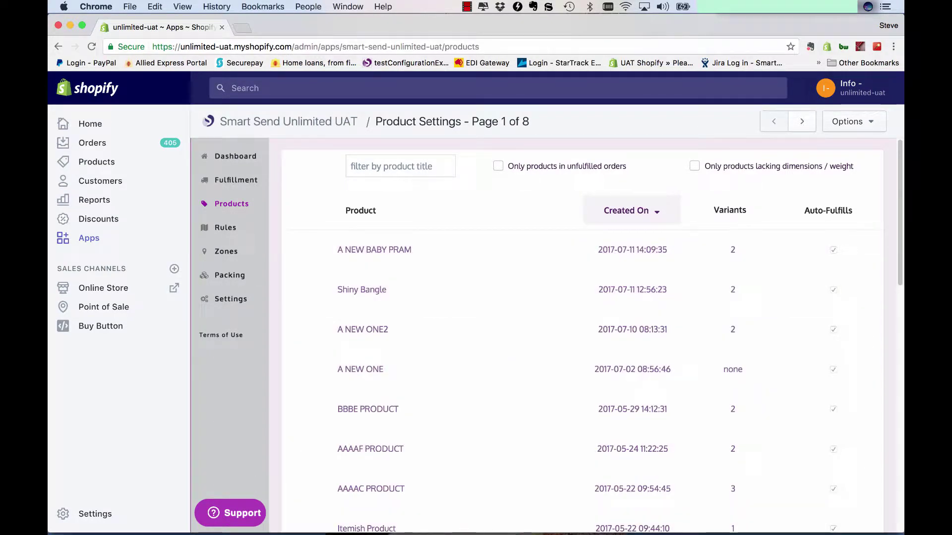
pyautogui.click(853, 121)
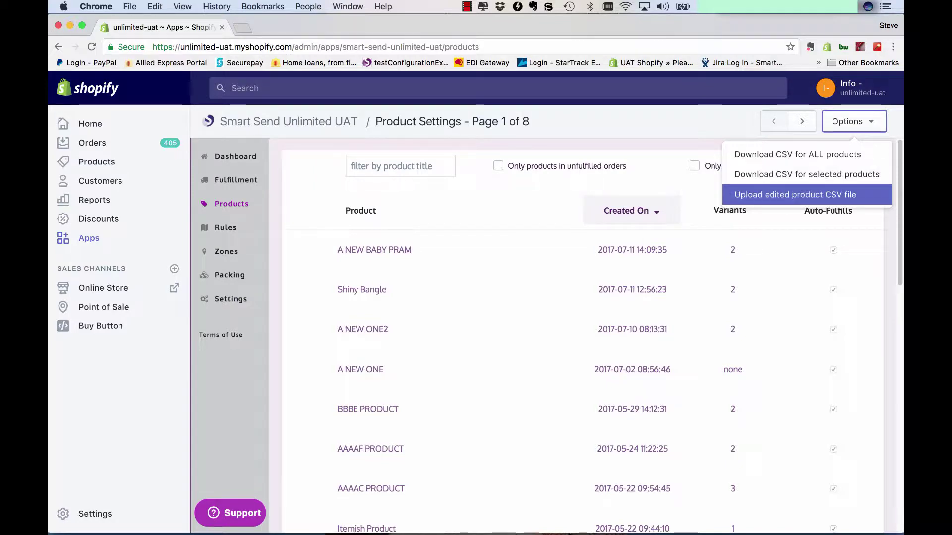
# Dismiss the Options menu and bring up the Products CSV file email in Outlook.
pyautogui.press('Down')
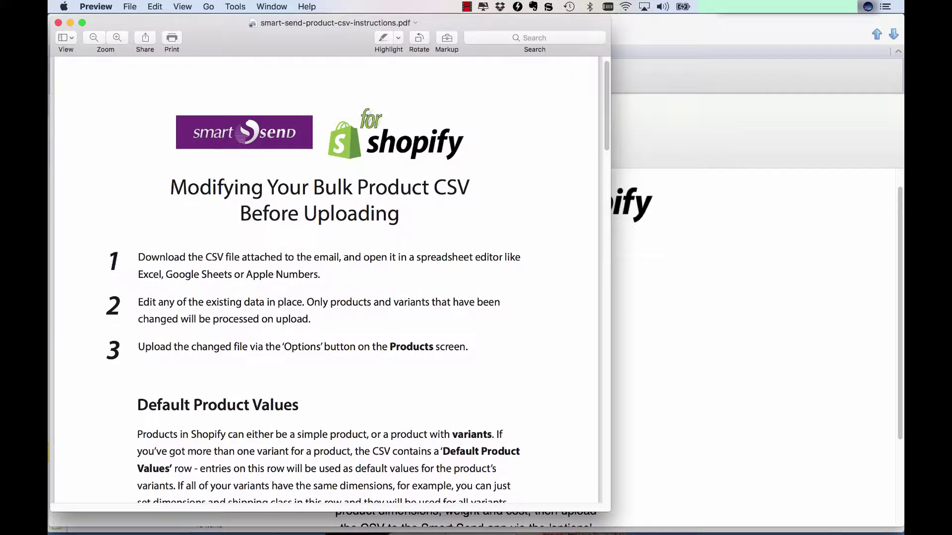
pyautogui.scroll(-5, 326, 282)
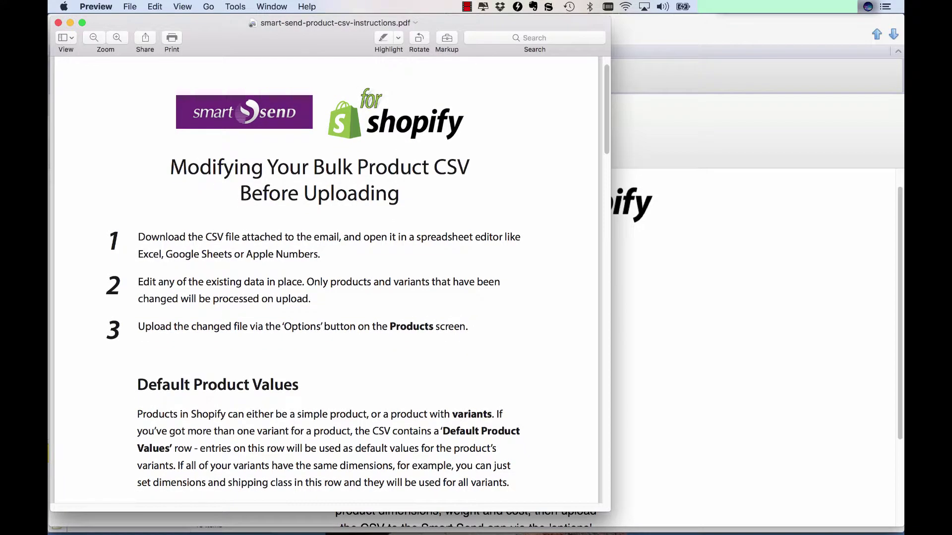
pyautogui.scroll(-5, 326, 283)
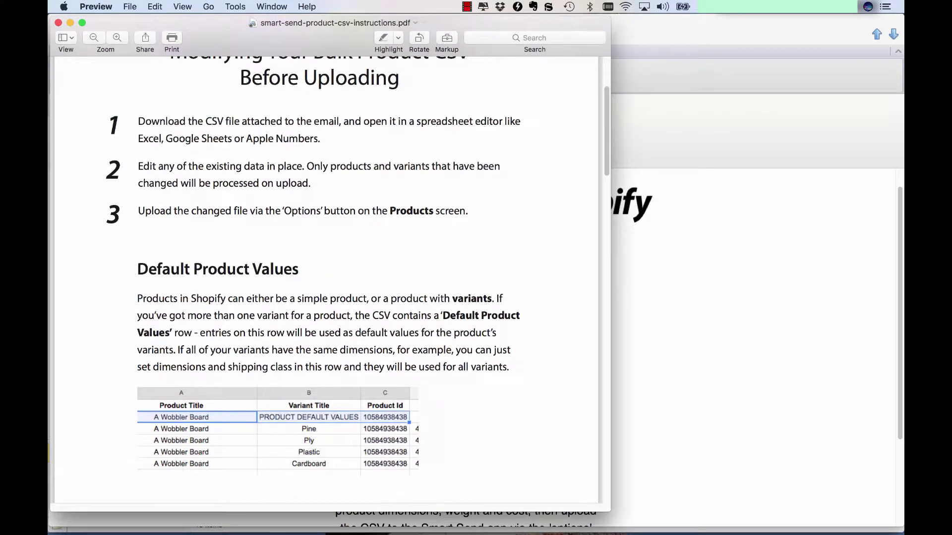
pyautogui.scroll(-10, 327, 282)
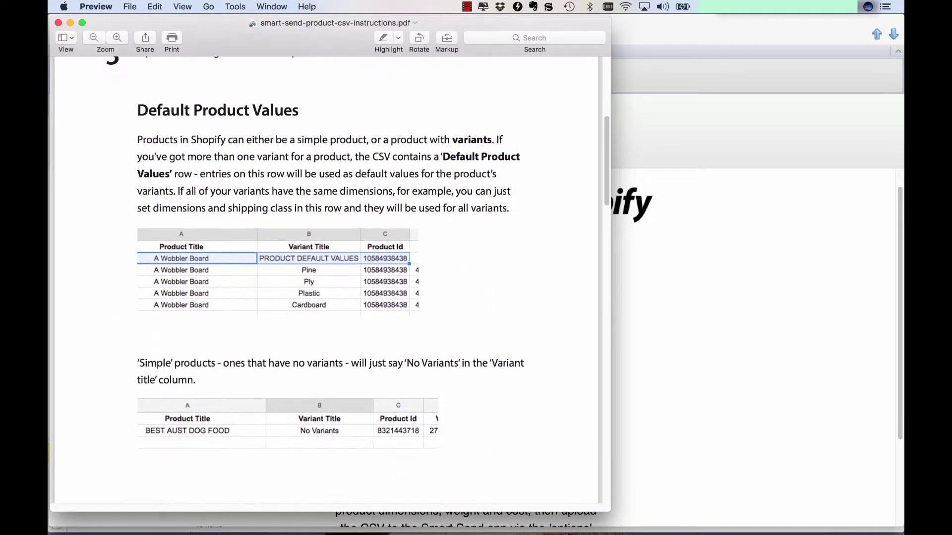
pyautogui.scroll(-14, 326, 283)
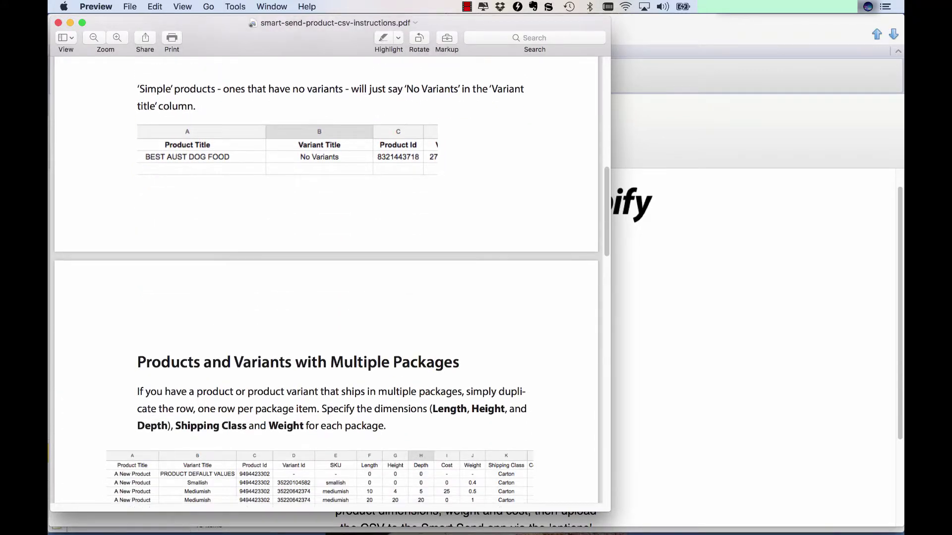
pyautogui.scroll(-9, 326, 283)
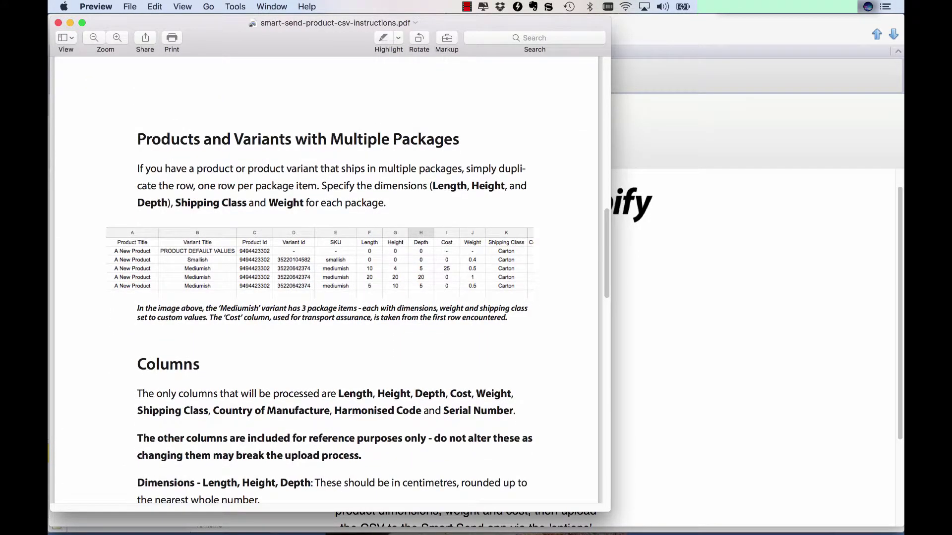
pyautogui.scroll(-8, 326, 283)
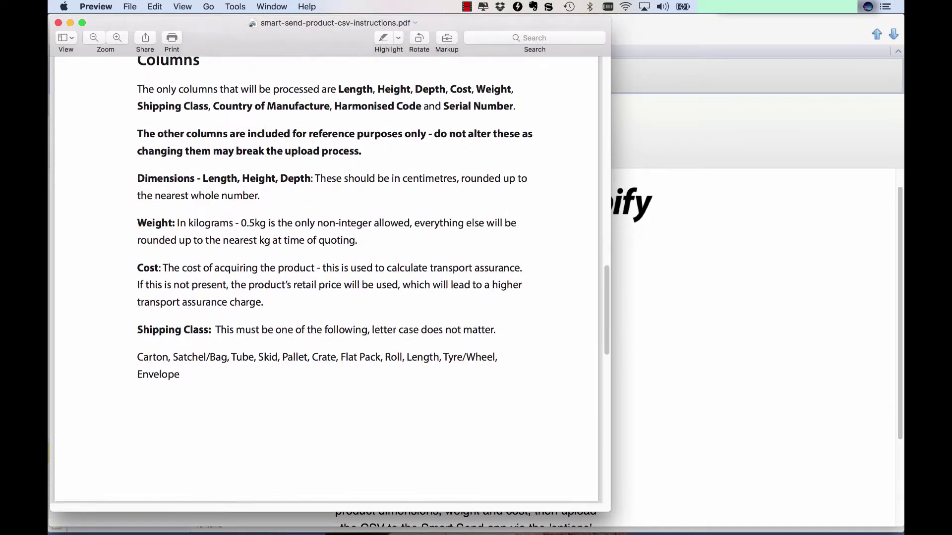
# Close the instructions PDF, open the product CSV in Excel, and widen columns A and B.
pyautogui.press('super+w')
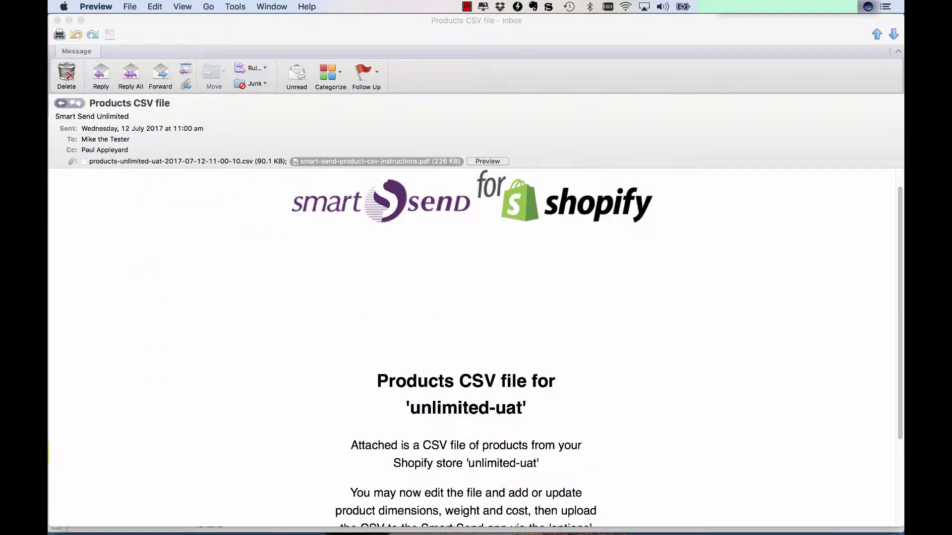
pyautogui.doubleClick(171, 161)
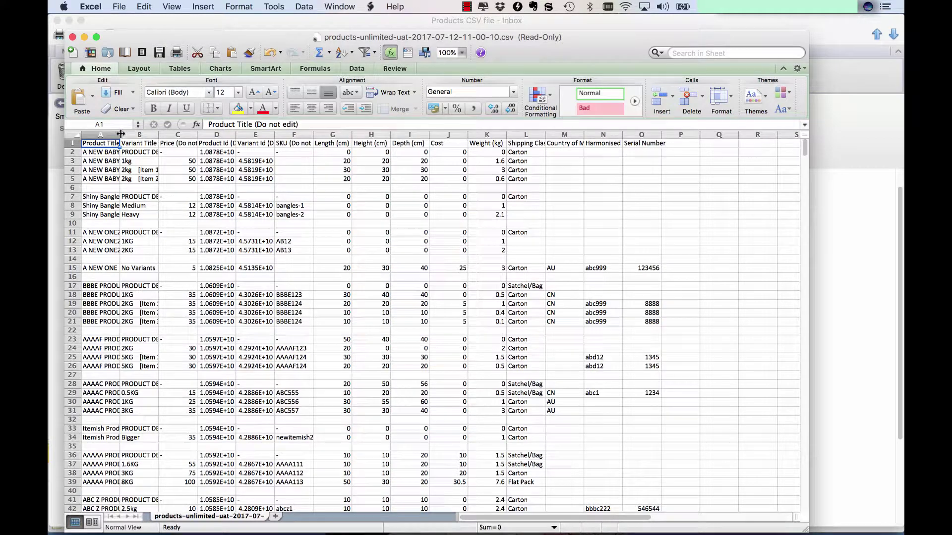
pyautogui.moveTo(120, 133); pyautogui.dragTo(243, 135)
pyautogui.moveTo(319, 135); pyautogui.dragTo(509, 137)
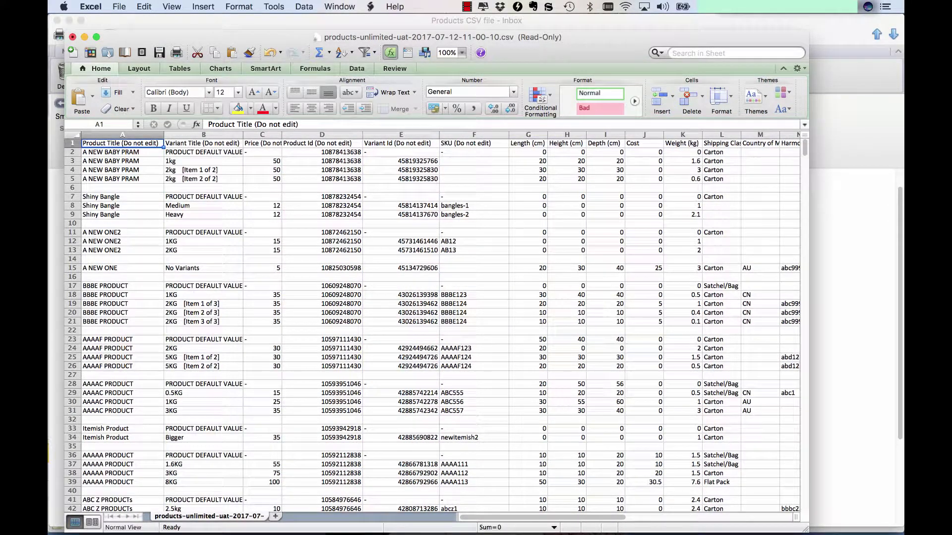
# Enlarge the Excel window and highlight the do-not-edit header cells A1 to E1.
pyautogui.moveTo(806, 191); pyautogui.dragTo(904, 190)
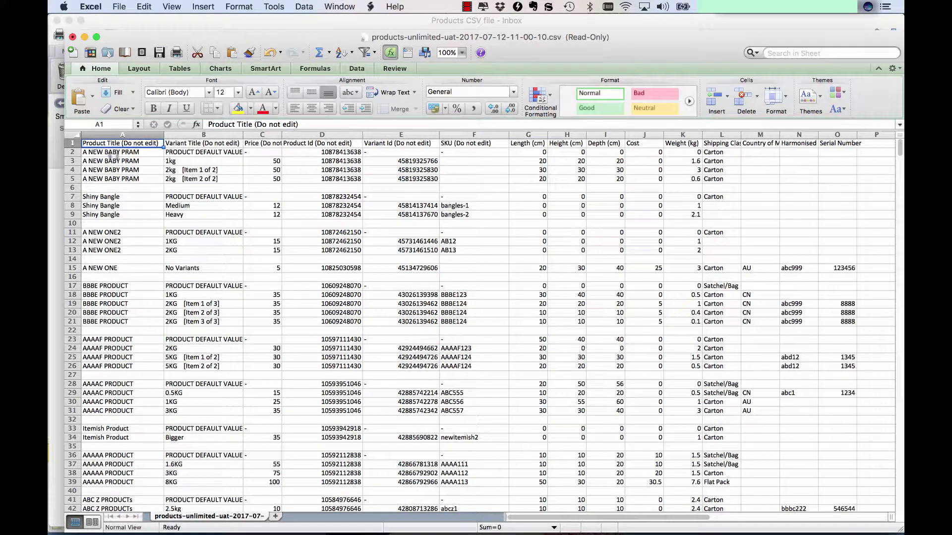
pyautogui.hotkey('ctrl', 'space')
pyautogui.click(110, 148)
pyautogui.moveTo(150, 147); pyautogui.dragTo(458, 144)
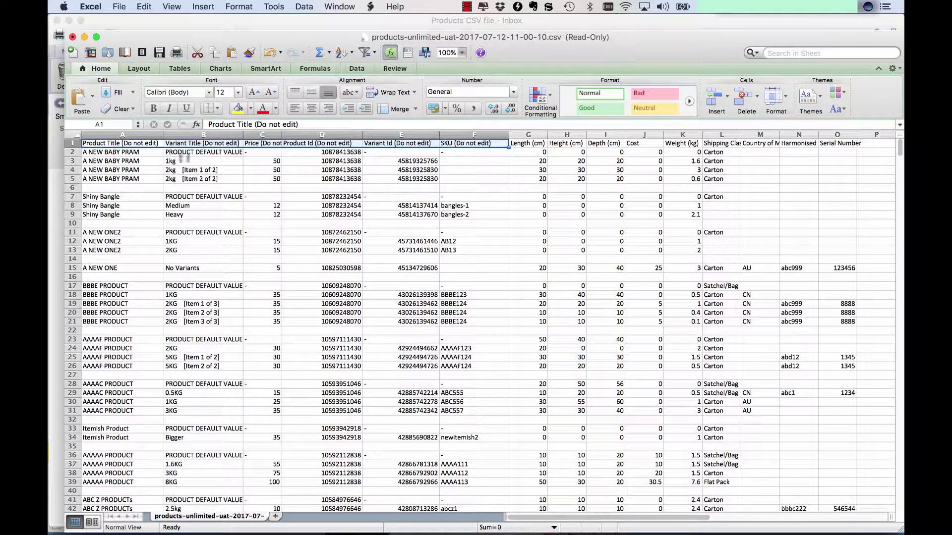
pyautogui.click(191, 178)
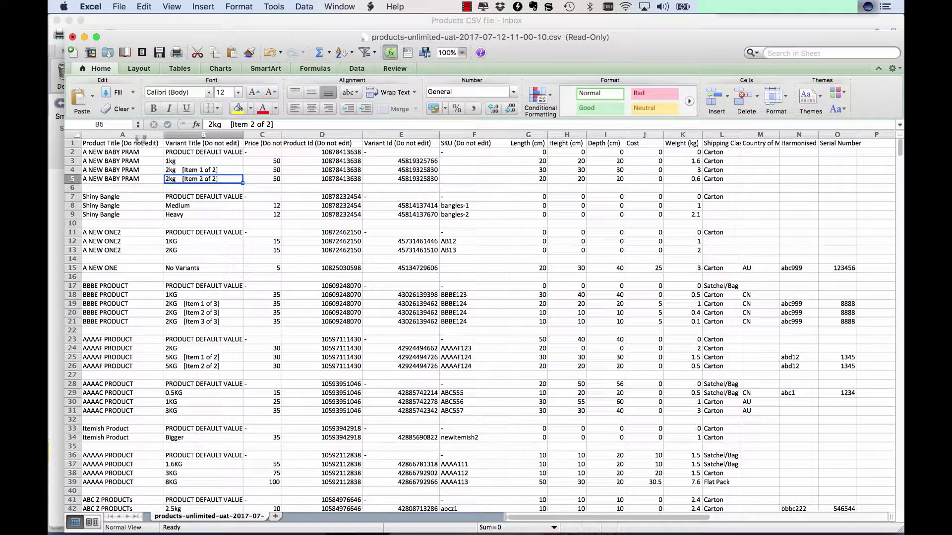
pyautogui.click(139, 142)
pyautogui.moveTo(133, 152); pyautogui.dragTo(444, 189)
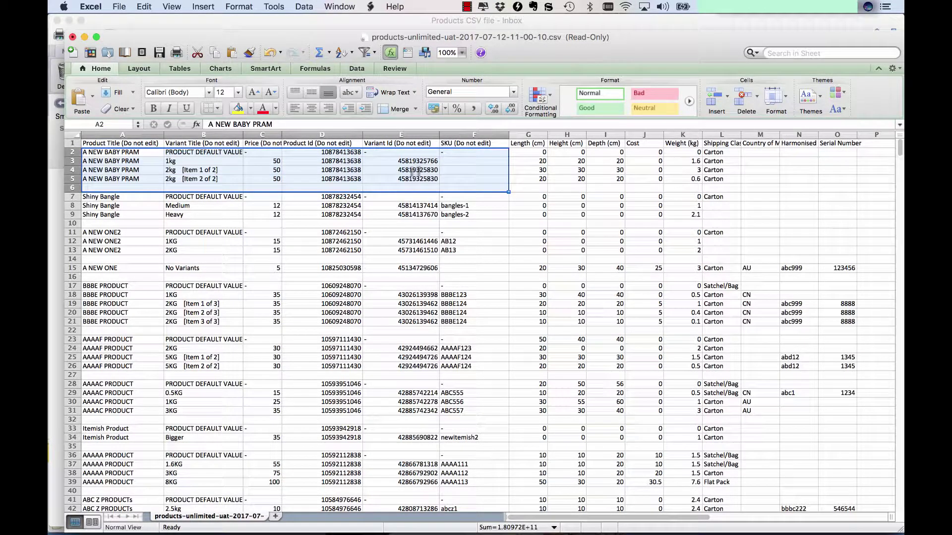
pyautogui.click(140, 161)
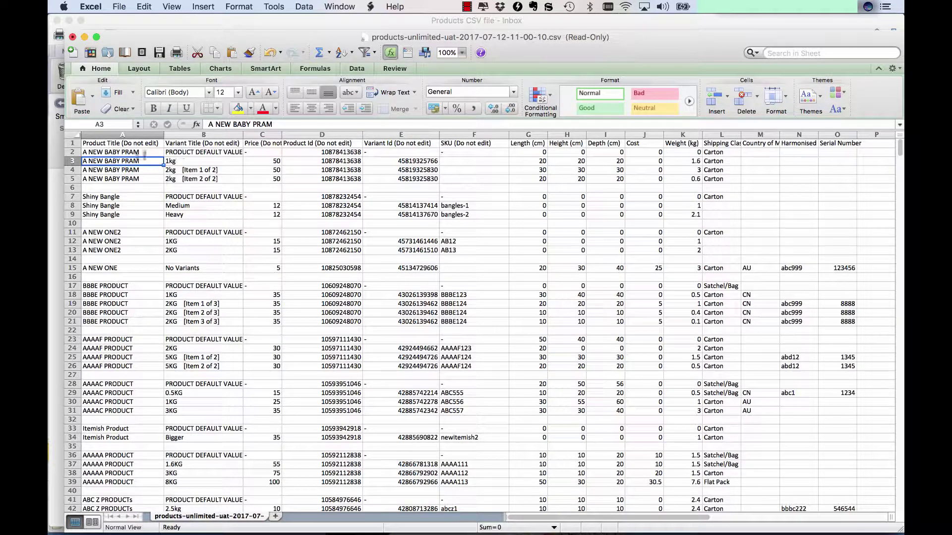
pyautogui.moveTo(141, 154); pyautogui.dragTo(436, 171)
pyautogui.click(567, 161)
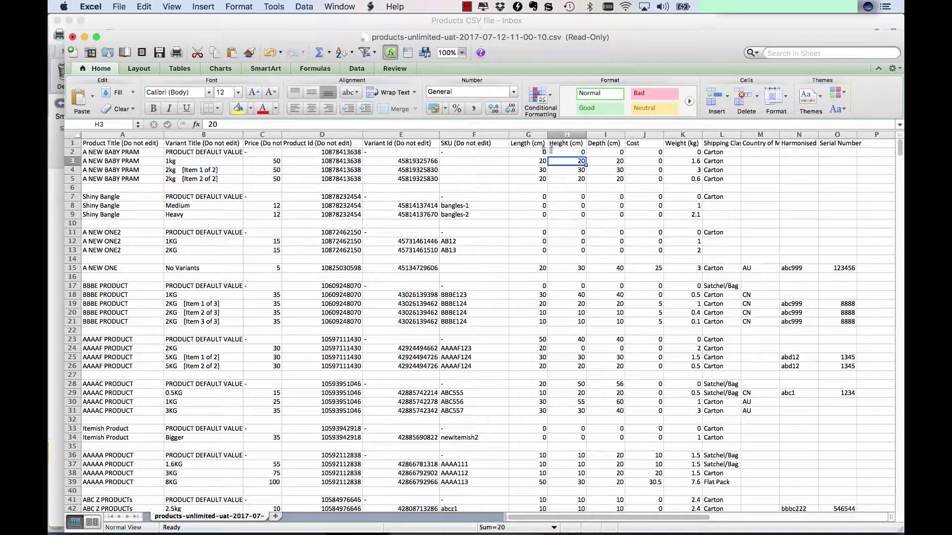
pyautogui.moveTo(536, 135); pyautogui.dragTo(849, 144)
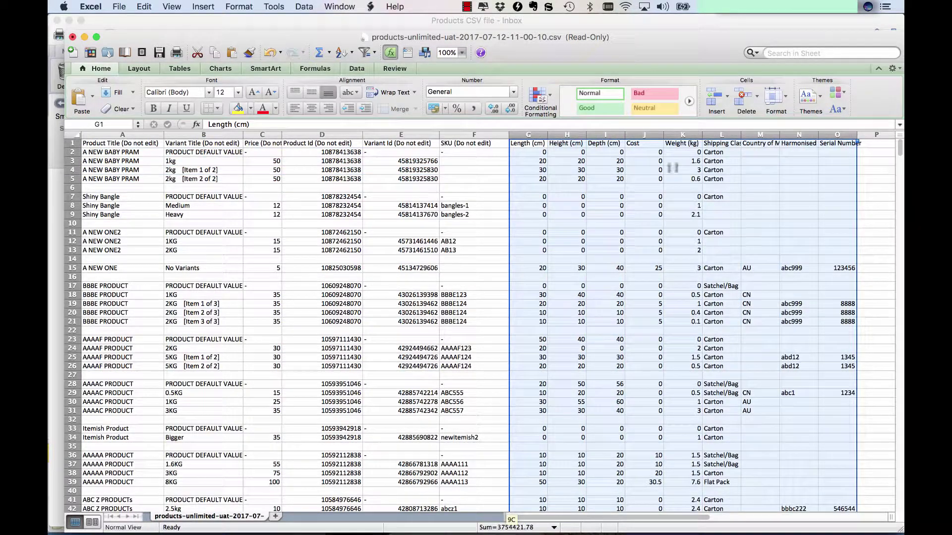
# Point out the 1kg variant's package values: height 20, depth, cost and weight 1.6.
pyautogui.click(536, 180)
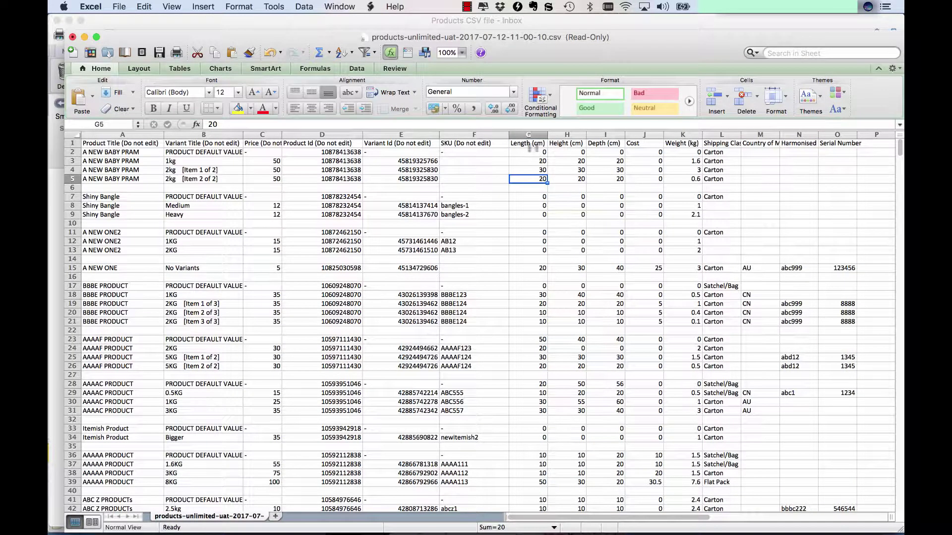
pyautogui.click(570, 162)
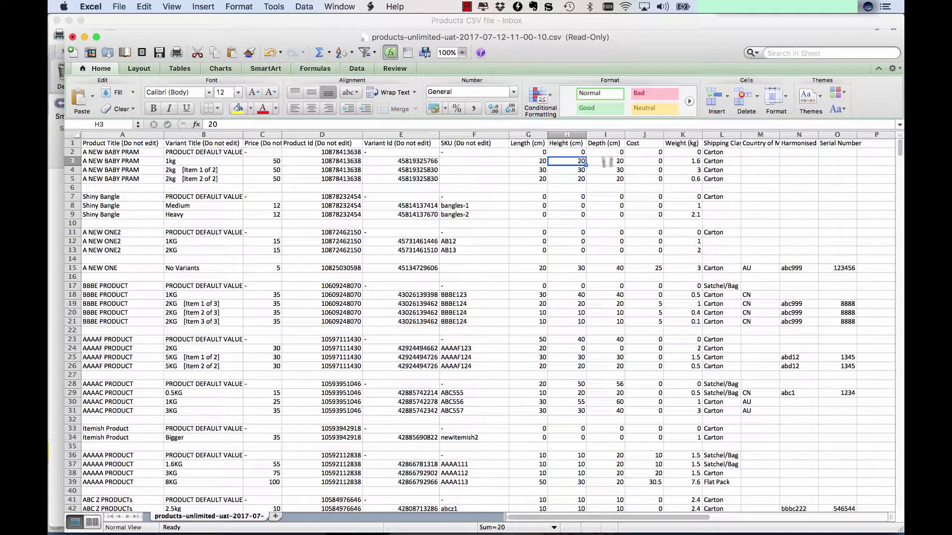
pyautogui.click(611, 161)
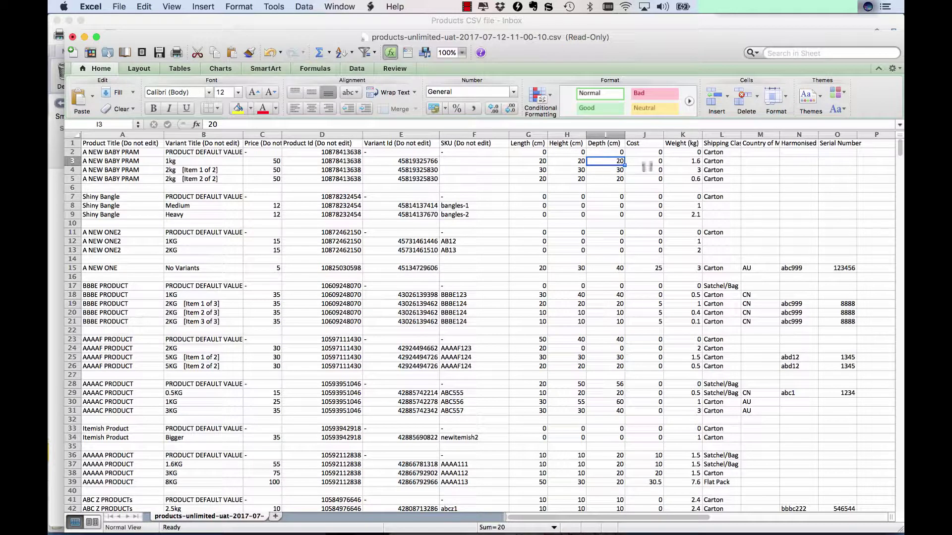
pyautogui.click(647, 162)
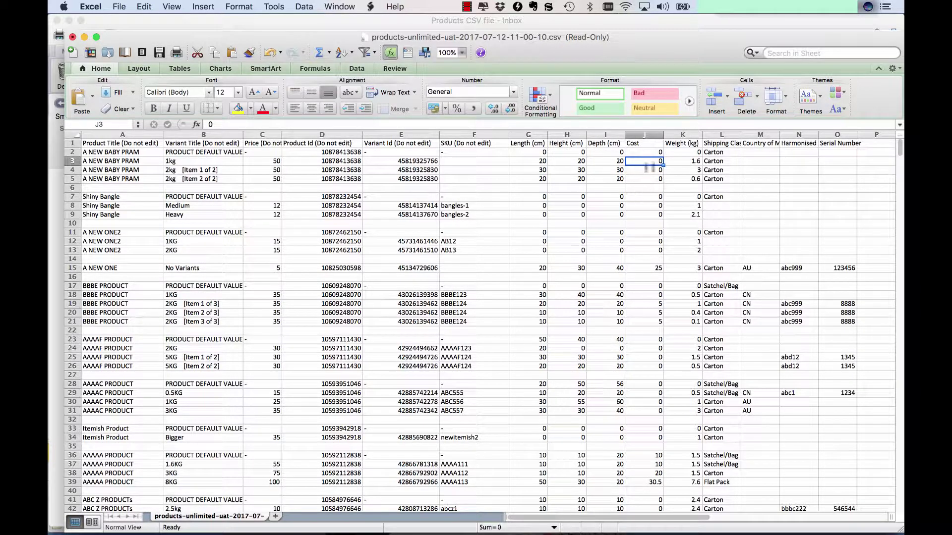
pyautogui.click(691, 162)
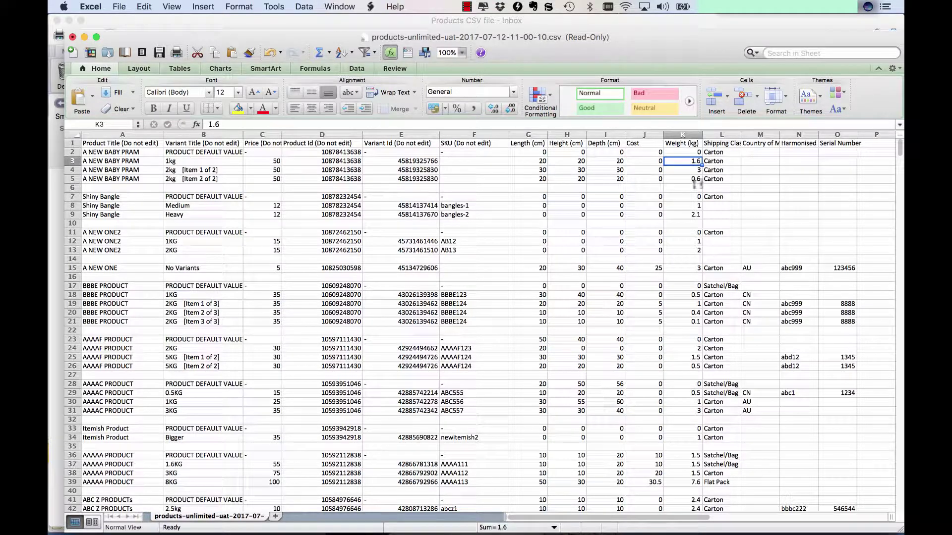
pyautogui.press('Right')
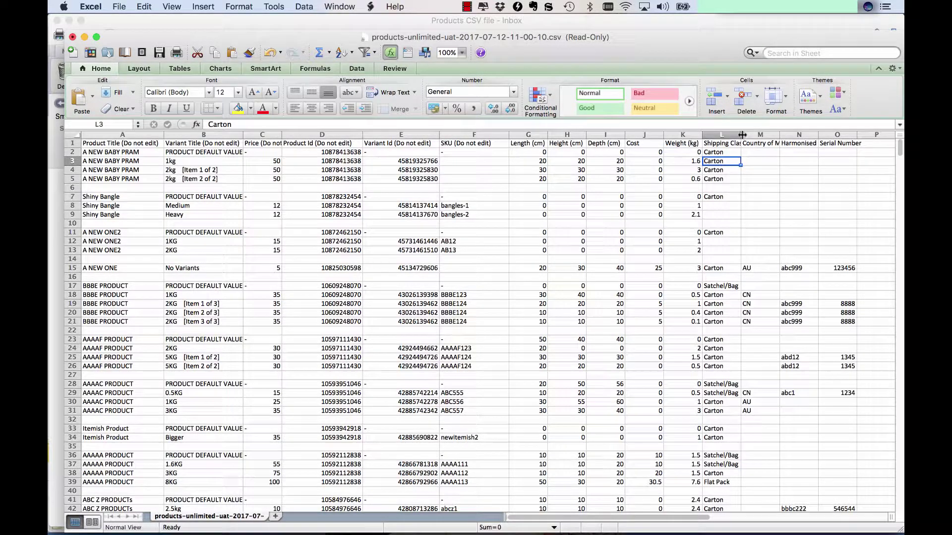
# Widen the Shipping Class and Country of Manufacture columns and inspect the Harmonised Code and Serial Number headings.
pyautogui.moveTo(742, 135); pyautogui.dragTo(753, 137)
pyautogui.click(723, 288)
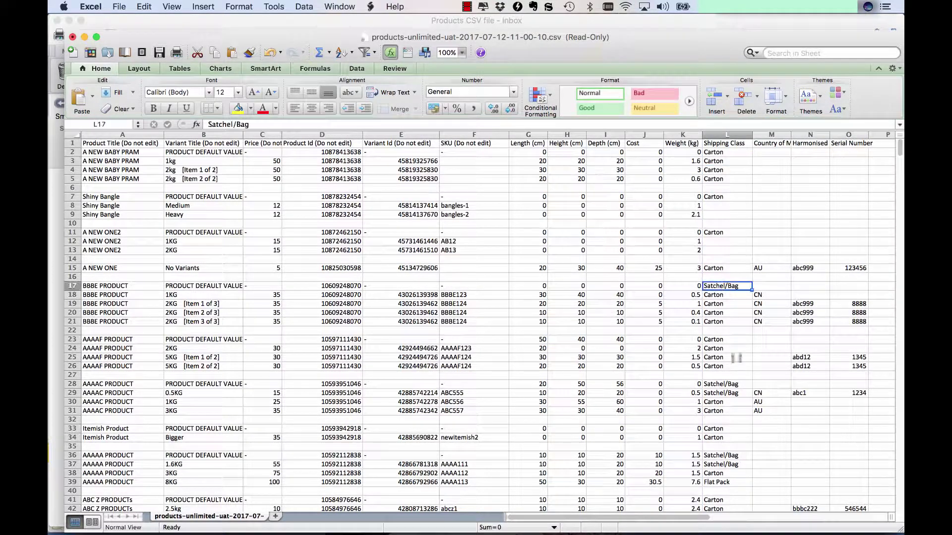
pyautogui.moveTo(790, 136); pyautogui.dragTo(799, 136)
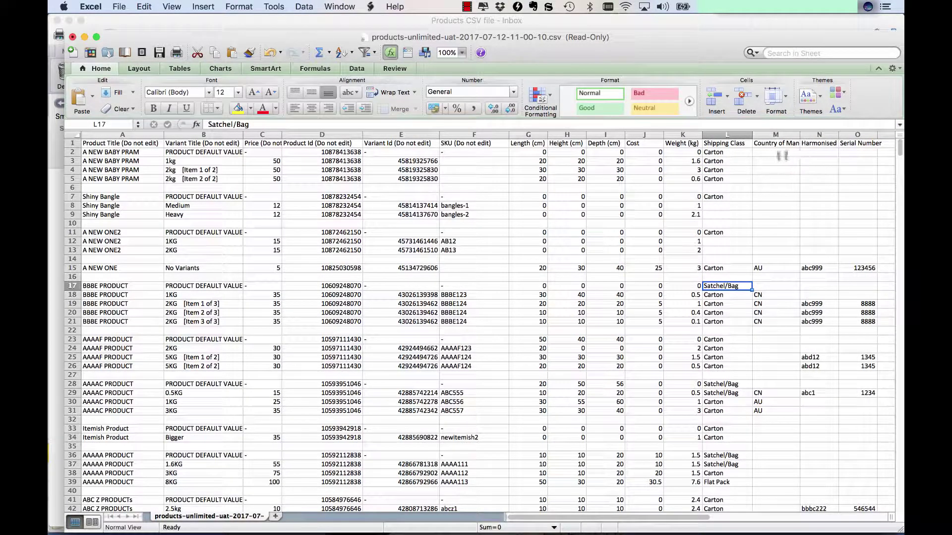
pyautogui.click(777, 144)
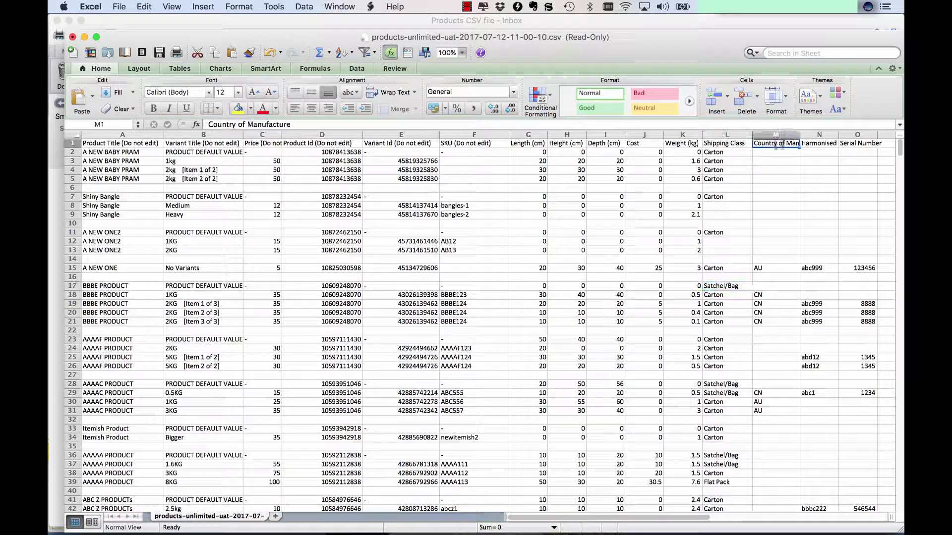
pyautogui.click(808, 144)
pyautogui.click(847, 144)
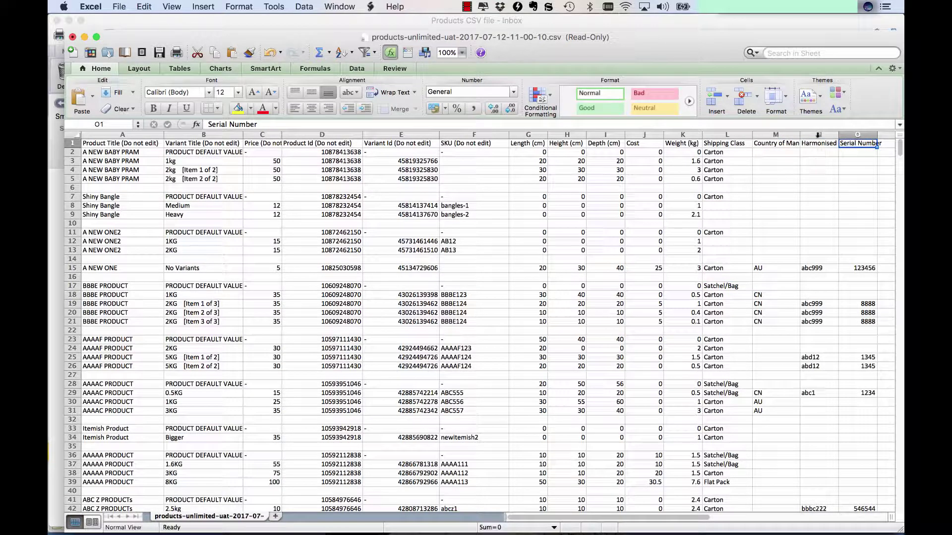
pyautogui.moveTo(818, 135); pyautogui.dragTo(858, 134)
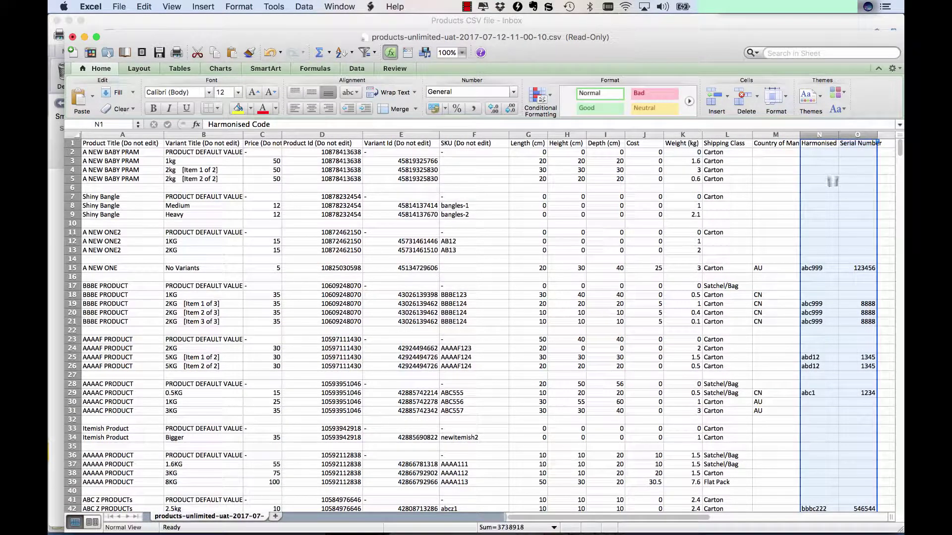
pyautogui.click(777, 162)
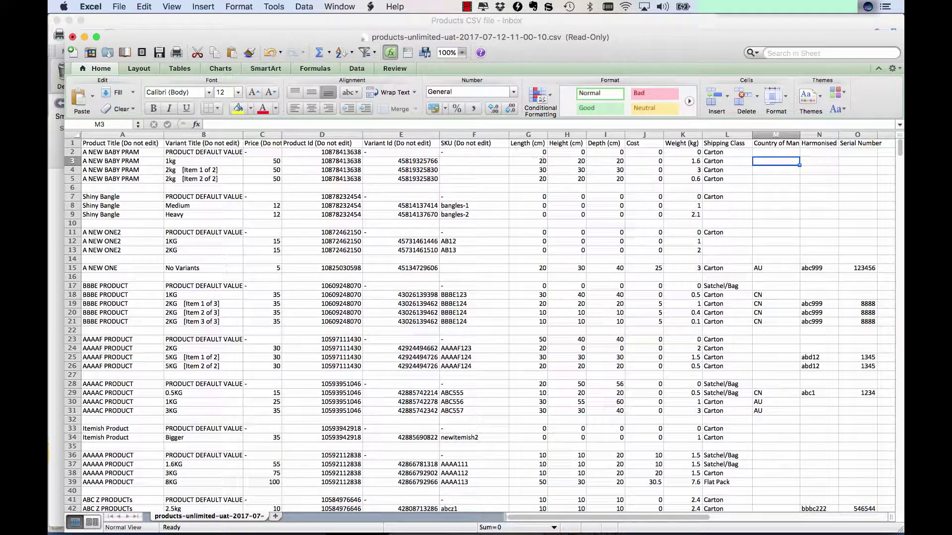
# Set the A NEW BABY PRAM 1kg row to 30×40×50 cm and weight 1.8 kg.
pyautogui.click(73, 161)
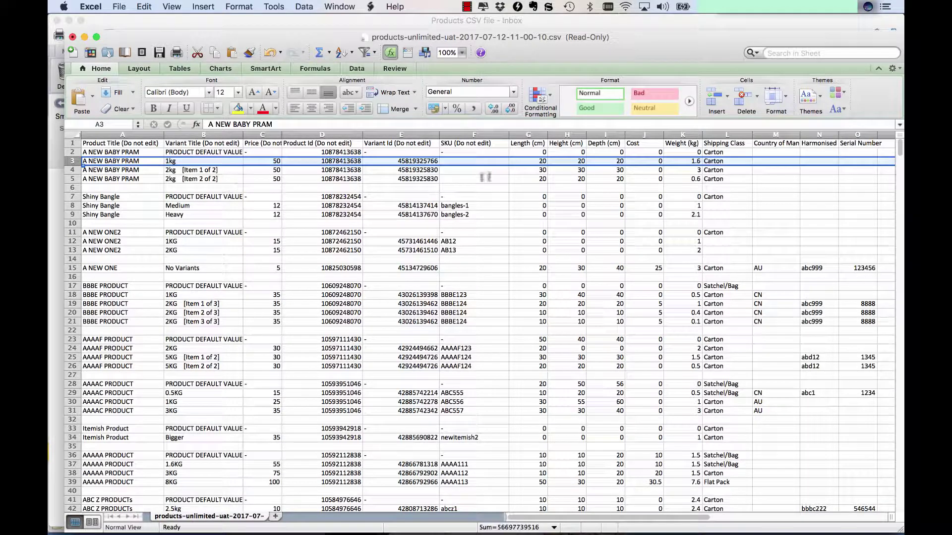
pyautogui.click(539, 162)
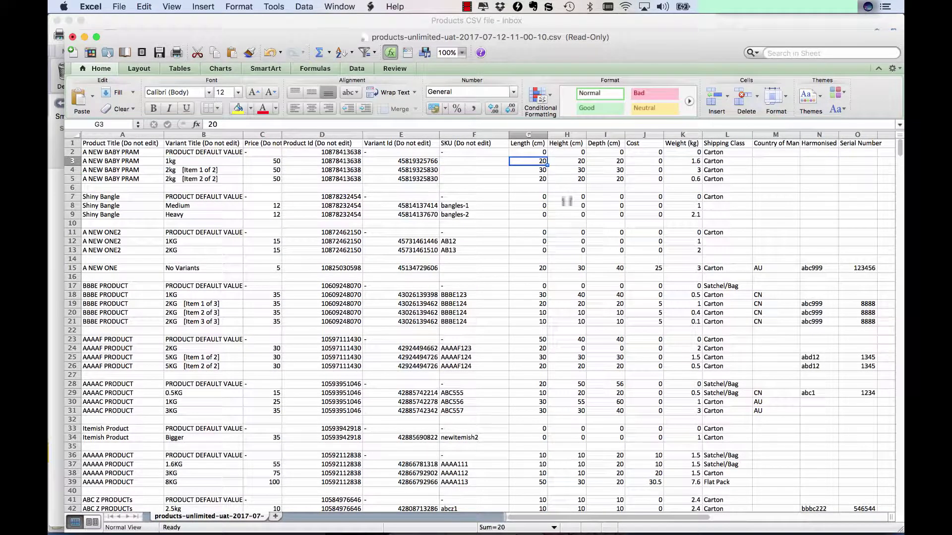
pyautogui.write('30')
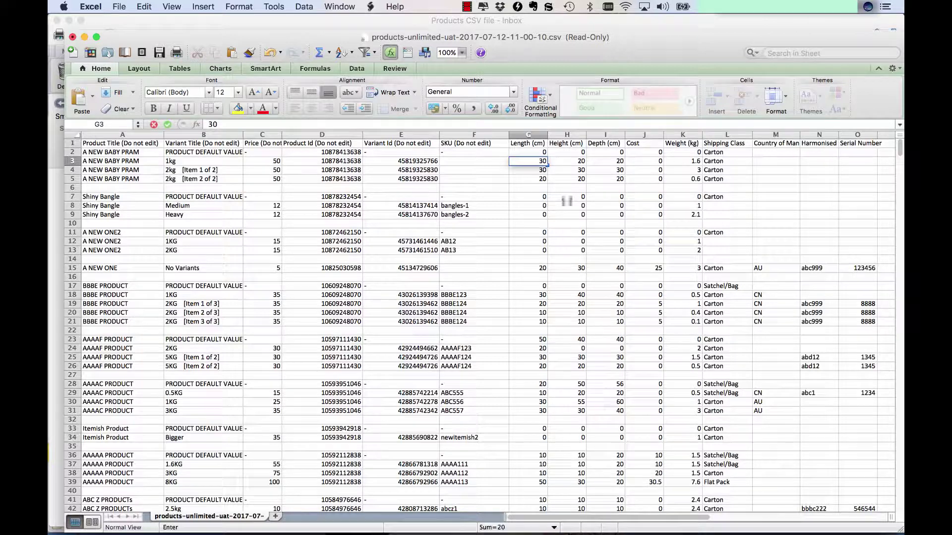
pyautogui.press('Tab')
pyautogui.write('40')
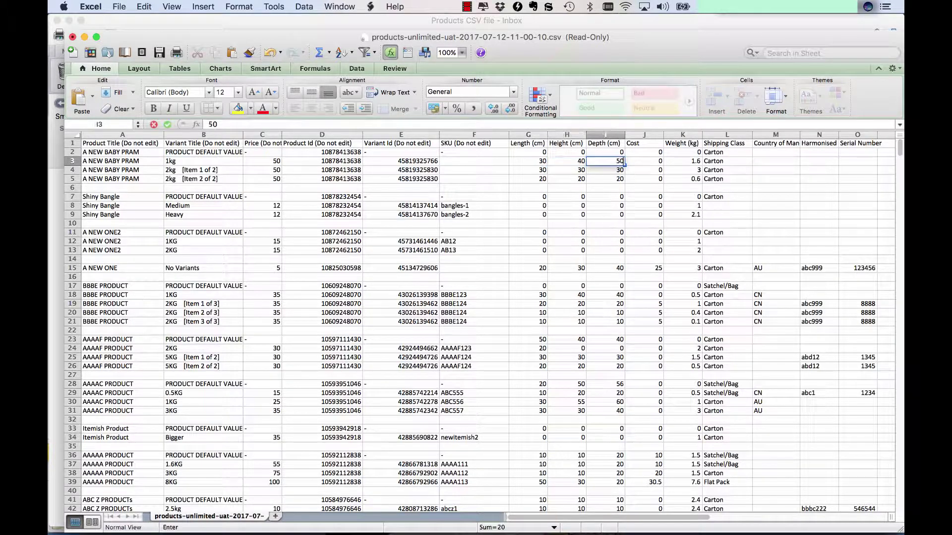
pyautogui.click(681, 161)
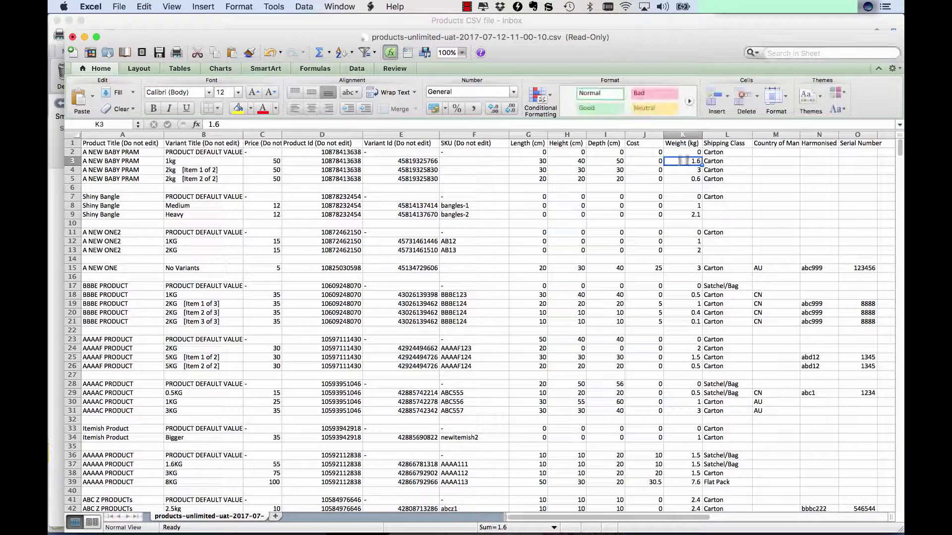
pyautogui.write('1.8')
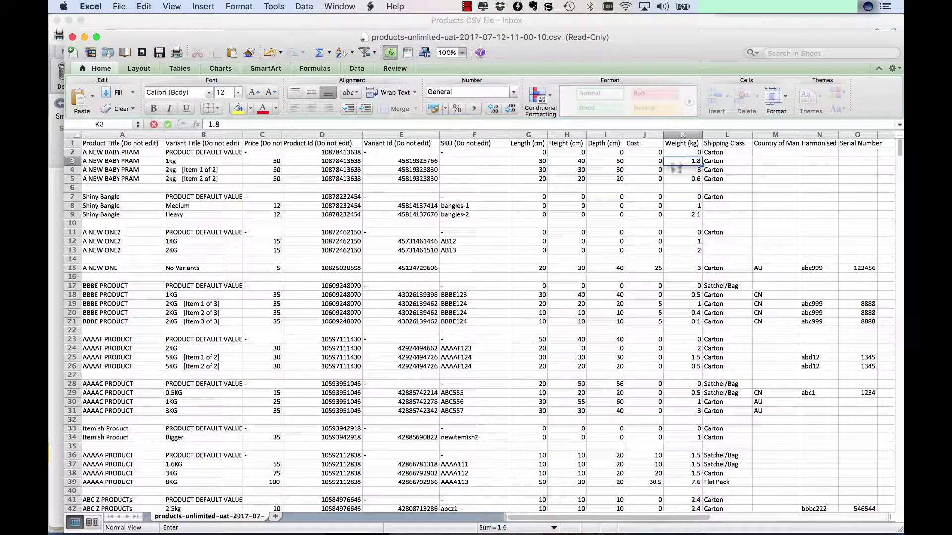
pyautogui.press('Tab')
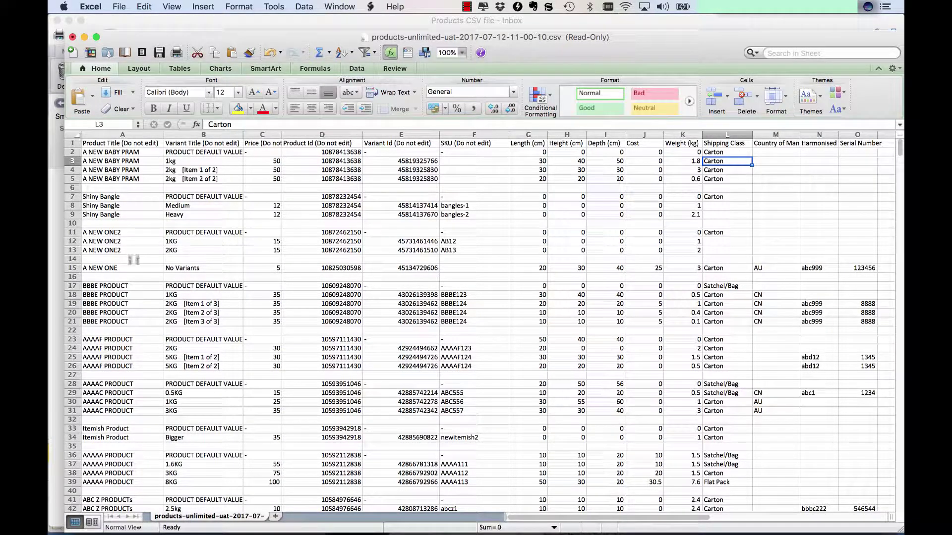
# Set the Shiny Bangle default row to 10×10×15 cm with weight 1 kg.
pyautogui.click(534, 207)
pyautogui.press('Up')
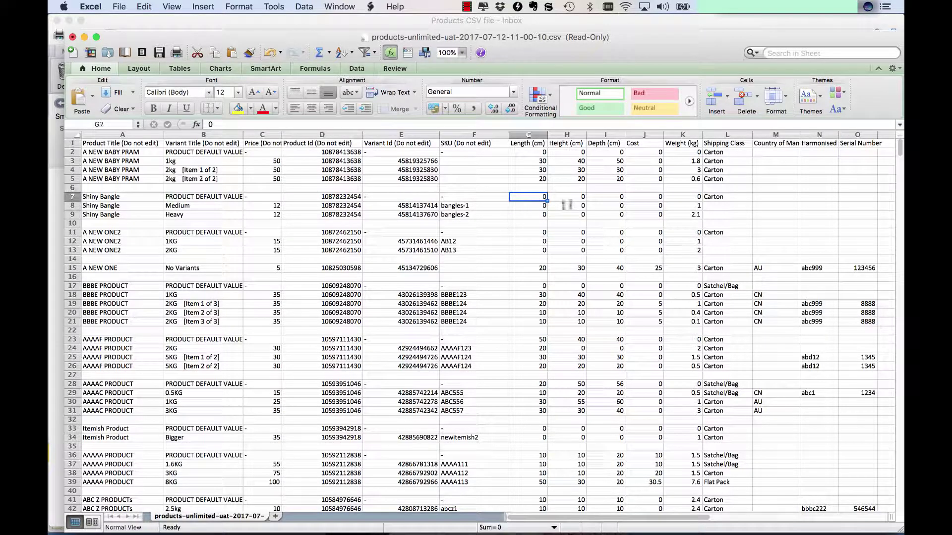
pyautogui.write('101')
pyautogui.press('Tab')
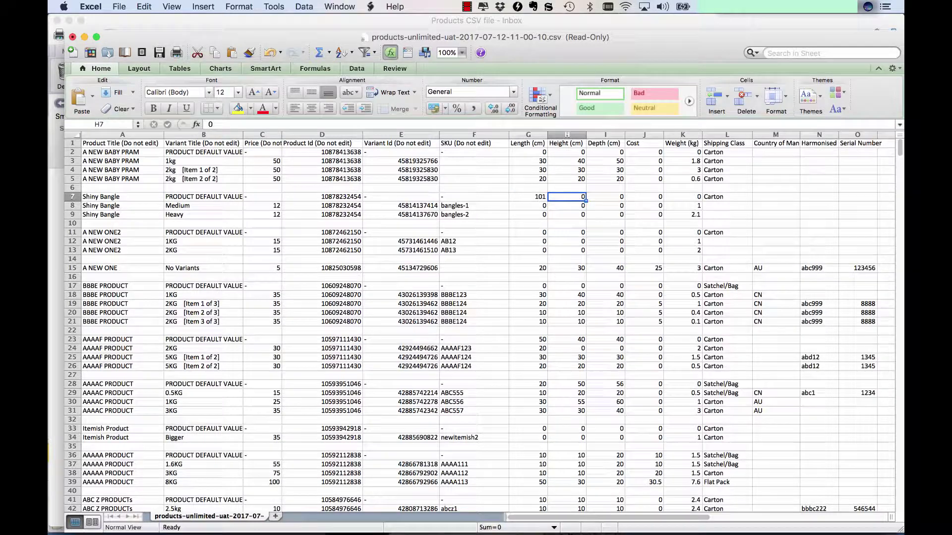
pyautogui.hotkey('shift', 'Tab')
pyautogui.write('10')
pyautogui.press('Tab')
pyautogui.write('10')
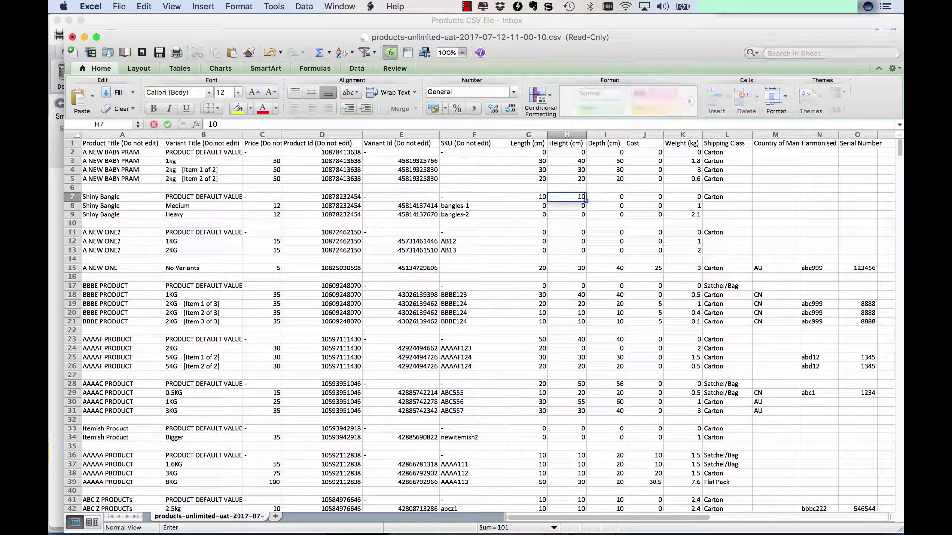
pyautogui.press('Tab')
pyautogui.write('10')
pyautogui.press('BackSpace')
pyautogui.write('5')
pyautogui.press('Tab')
pyautogui.press('Tab')
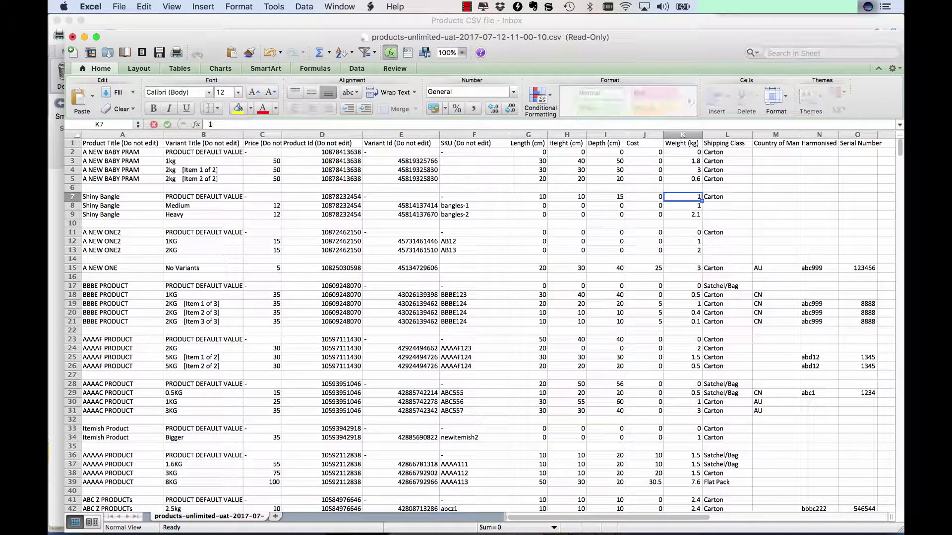
pyautogui.write('1')
pyautogui.press('Tab')
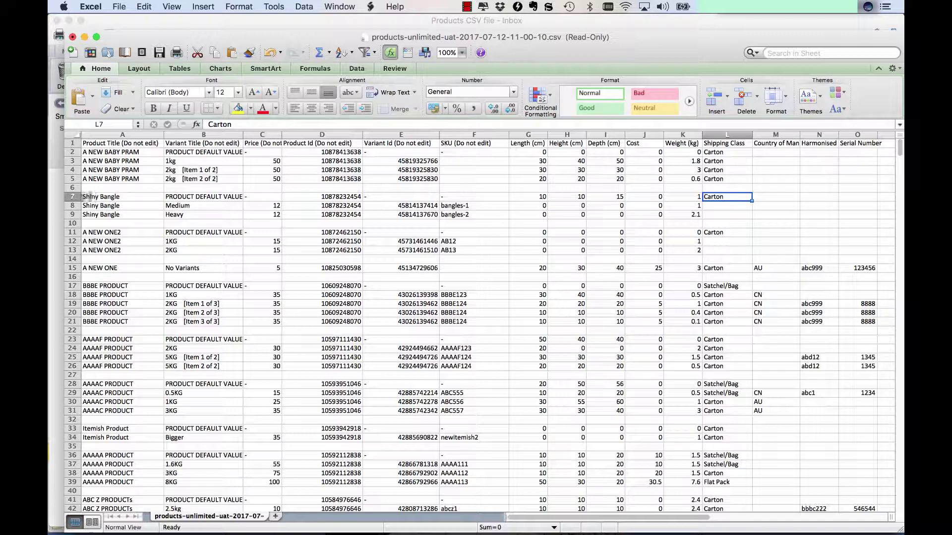
# Copy the A NEW ONE2 2KG row 13 and paste it into row 14.
pyautogui.click(73, 251)
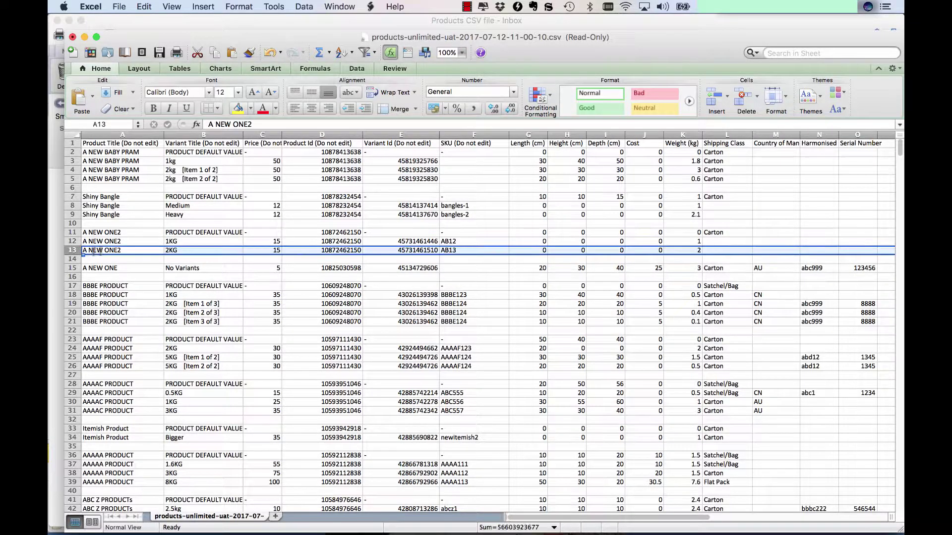
pyautogui.rightClick(99, 252)
pyautogui.click(119, 267)
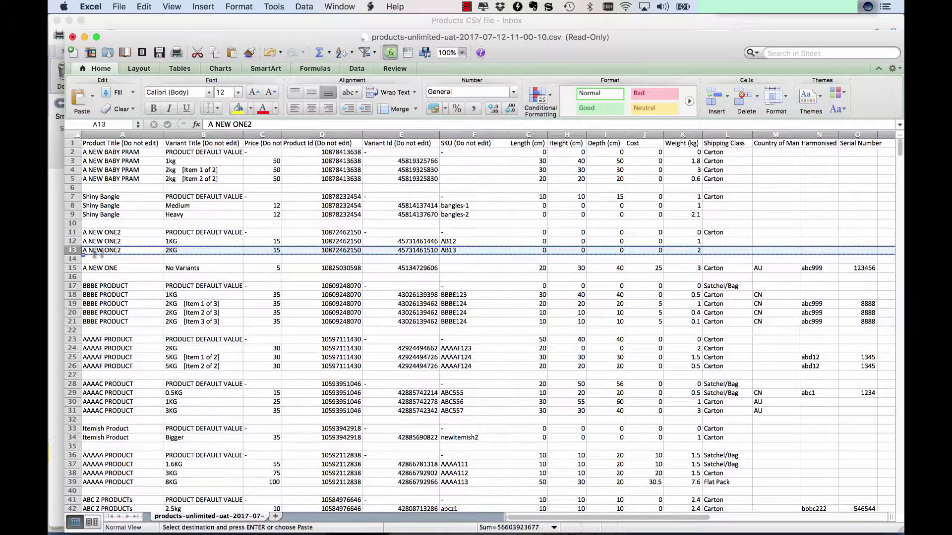
pyautogui.click(75, 258)
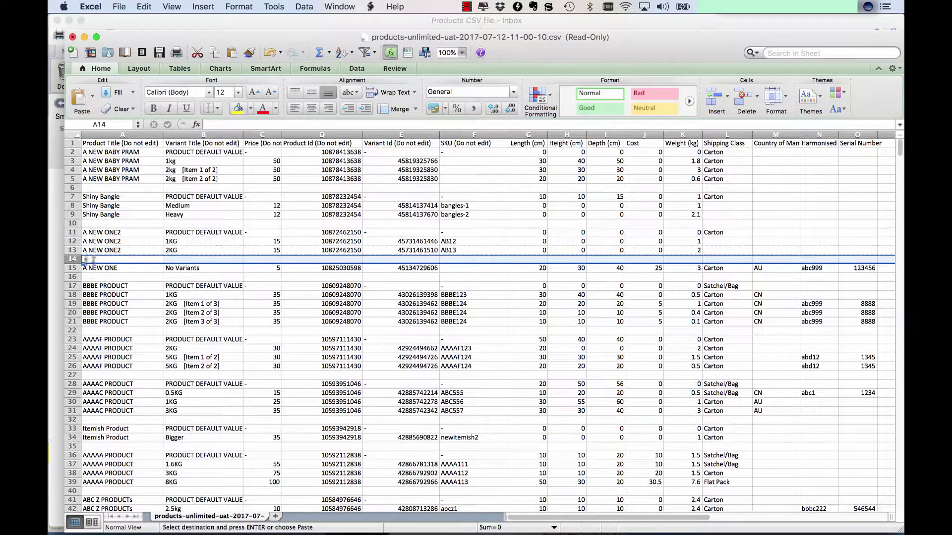
pyautogui.rightClick(90, 260)
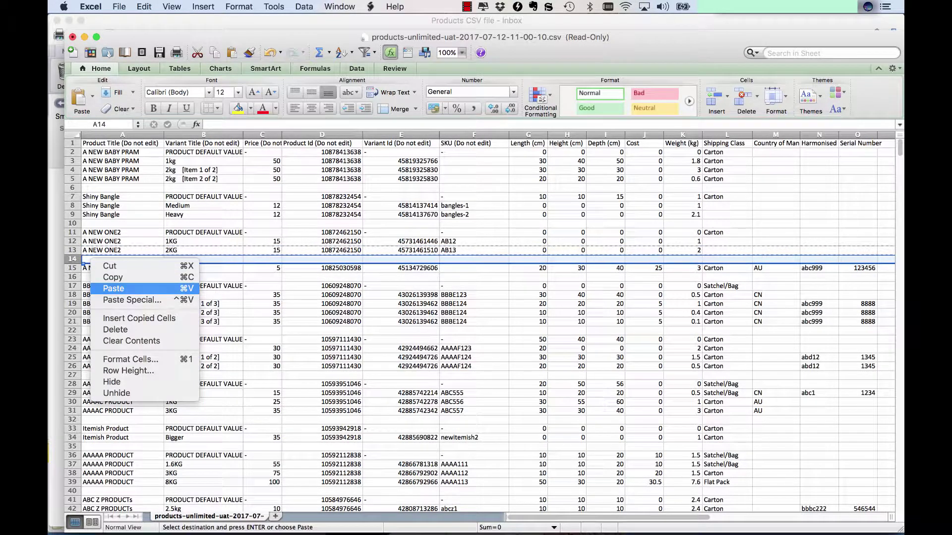
pyautogui.click(114, 289)
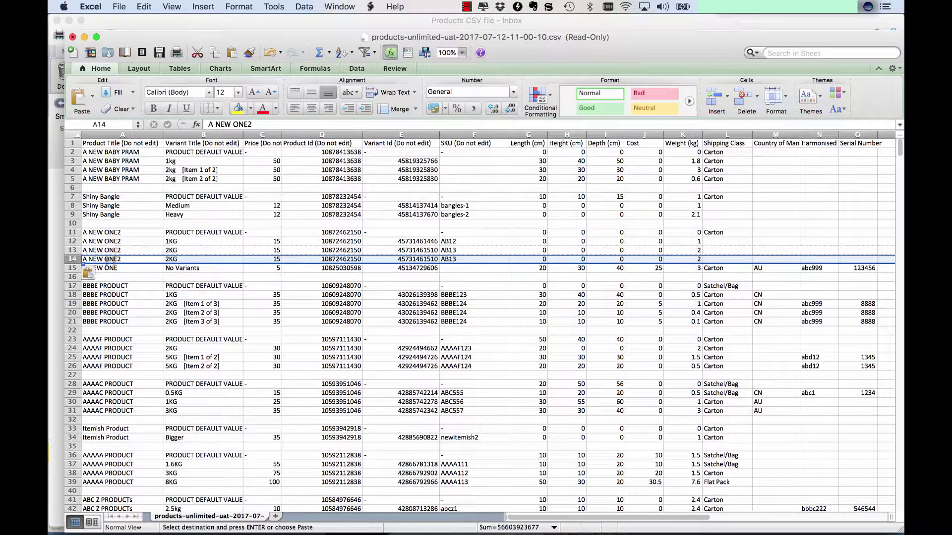
# Insert a blank row 15 and paste the 2KG row into it as well.
pyautogui.click(124, 268)
pyautogui.click(727, 96)
pyautogui.click(735, 125)
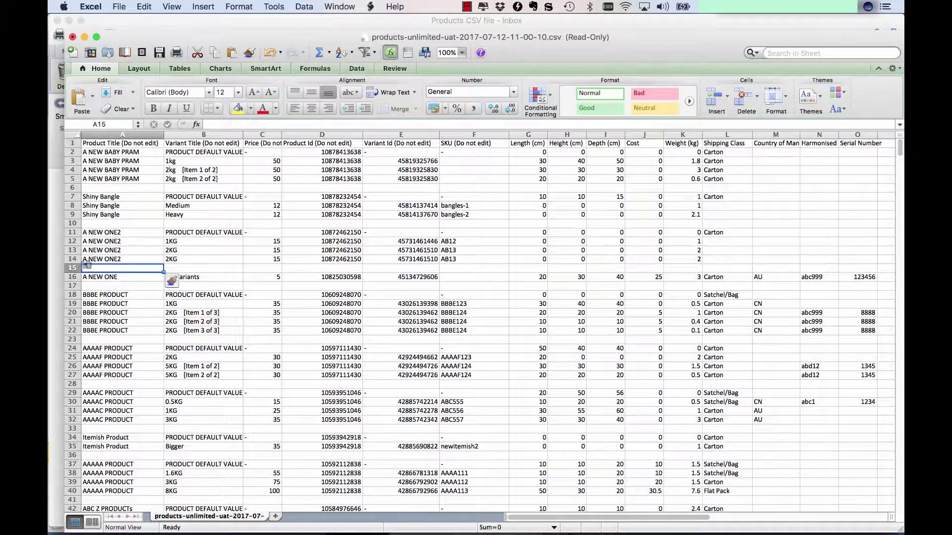
pyautogui.click(70, 268)
pyautogui.rightClick(101, 269)
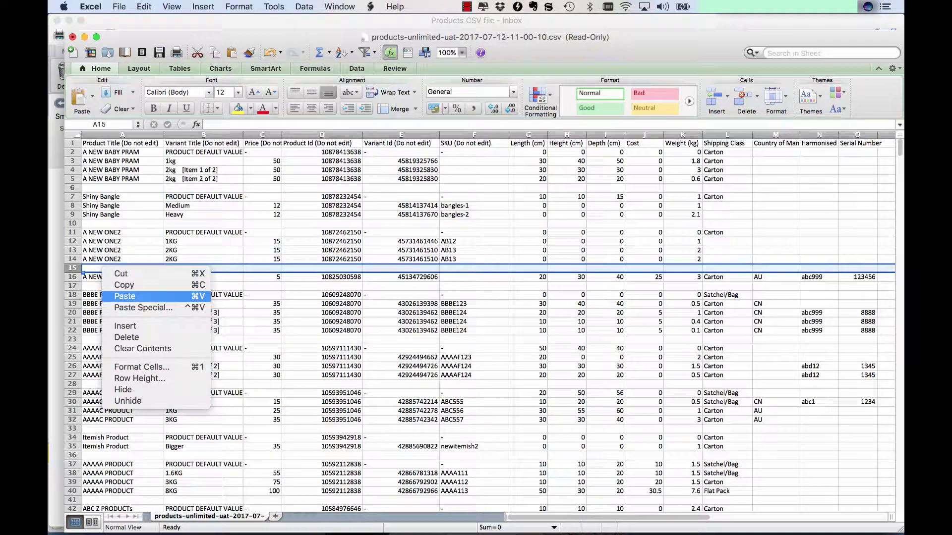
pyautogui.click(125, 296)
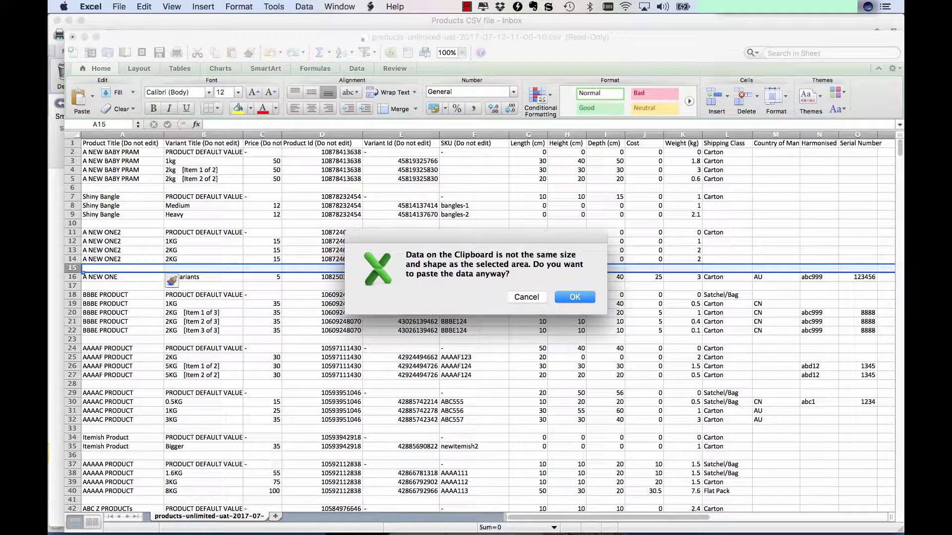
pyautogui.press('Return')
pyautogui.press('Return')
pyautogui.click(76, 250)
pyautogui.rightClick(102, 251)
pyautogui.click(107, 267)
pyautogui.click(73, 268)
pyautogui.rightClick(99, 268)
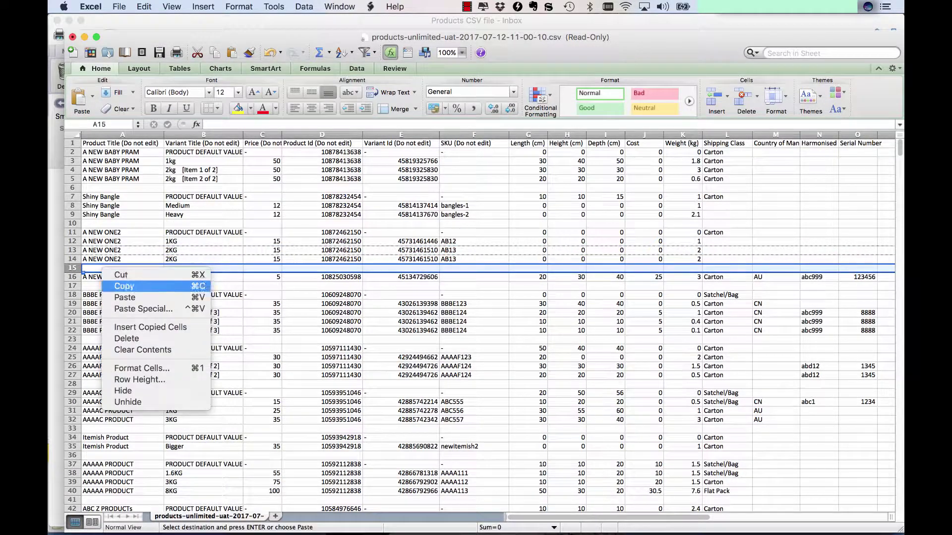
pyautogui.click(198, 293)
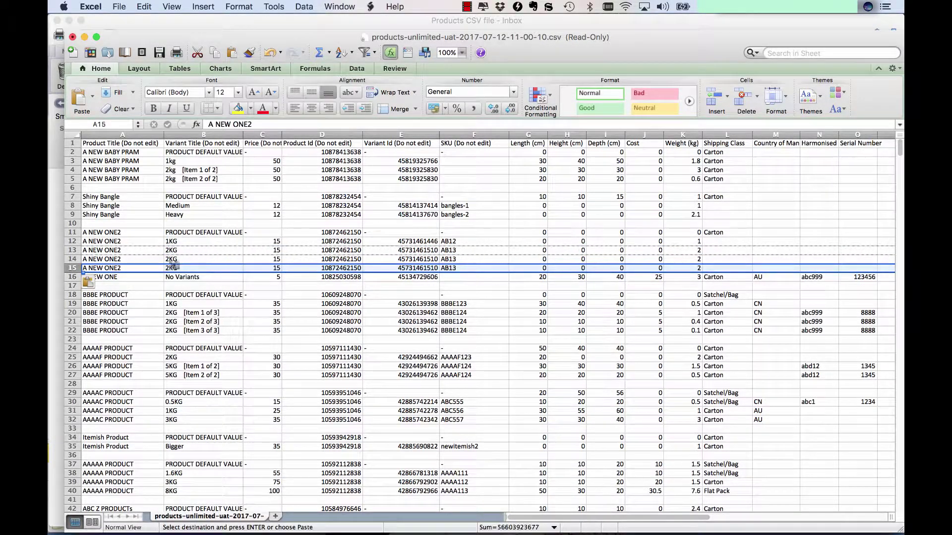
# Select cells A13 to D15 to check the three 2KG rows.
pyautogui.moveTo(183, 253); pyautogui.dragTo(332, 278)
pyautogui.moveTo(179, 250); pyautogui.dragTo(329, 270)
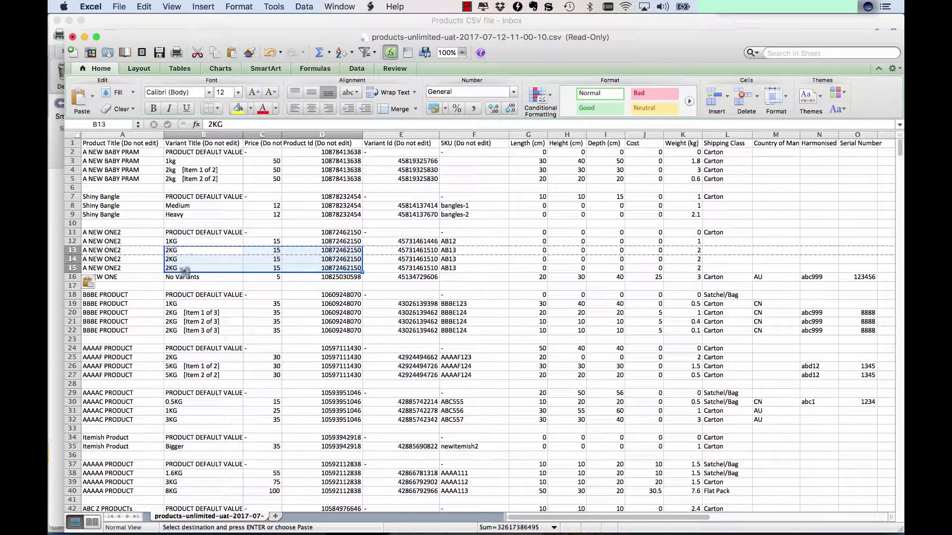
pyautogui.click(119, 251)
pyautogui.moveTo(119, 250); pyautogui.dragTo(322, 268)
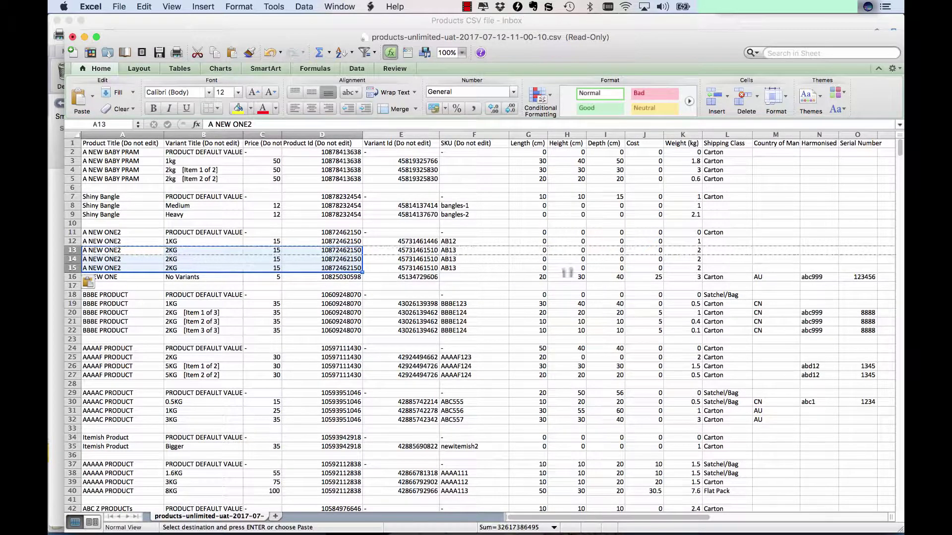
# Give row 13 a 30×40×50 package weighing 1.1 kg.
pyautogui.click(540, 251)
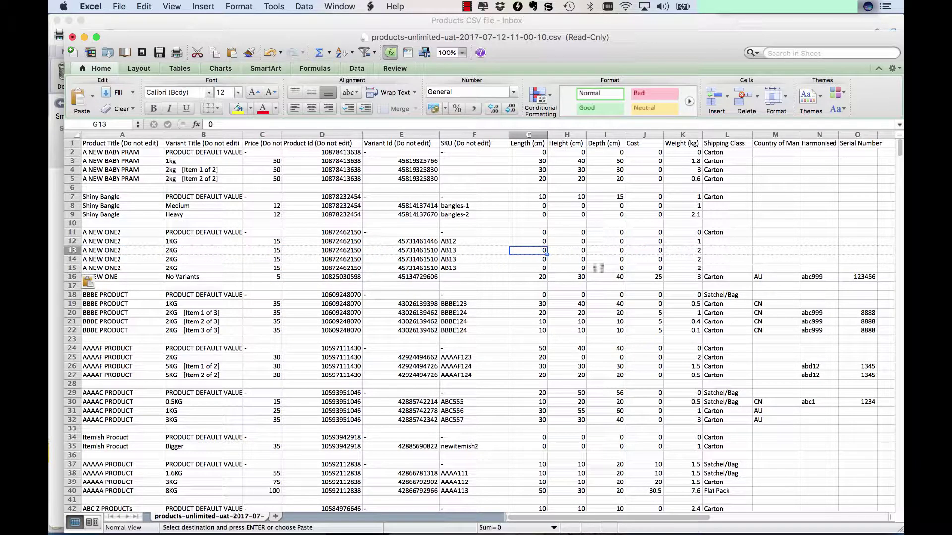
pyautogui.write('30')
pyautogui.press('Tab')
pyautogui.write('40')
pyautogui.press('Tab')
pyautogui.write('50')
pyautogui.press('Tab')
pyautogui.press('Tab')
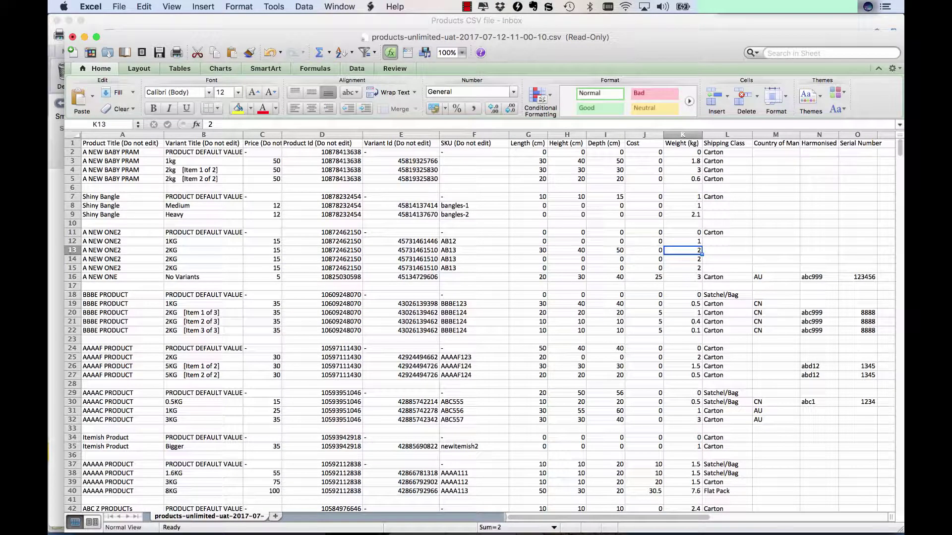
pyautogui.write('1.1')
pyautogui.press('Return')
# Give row 14 a 20×20×20 package weighing 0.4 kg.
pyautogui.press('Left')
pyautogui.press('Left')
pyautogui.press('Left')
pyautogui.press('Left')
pyautogui.write('20')
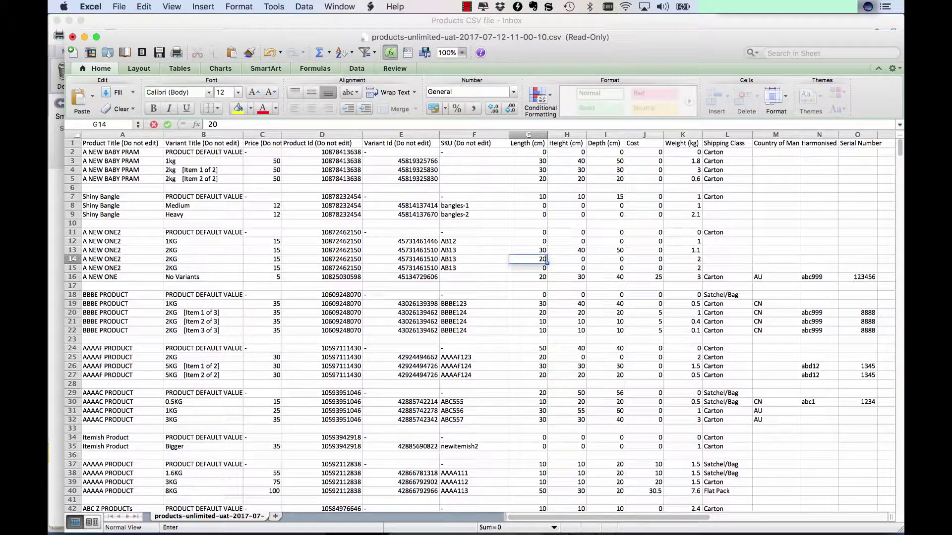
pyautogui.press('Tab')
pyautogui.write('20')
pyautogui.press('Tab')
pyautogui.write('20')
pyautogui.press('Tab')
pyautogui.press('Tab')
pyautogui.write('0.')
pyautogui.press('Return')
# Set the shipping class of rows 13 and 14 to Carton.
pyautogui.click(727, 250)
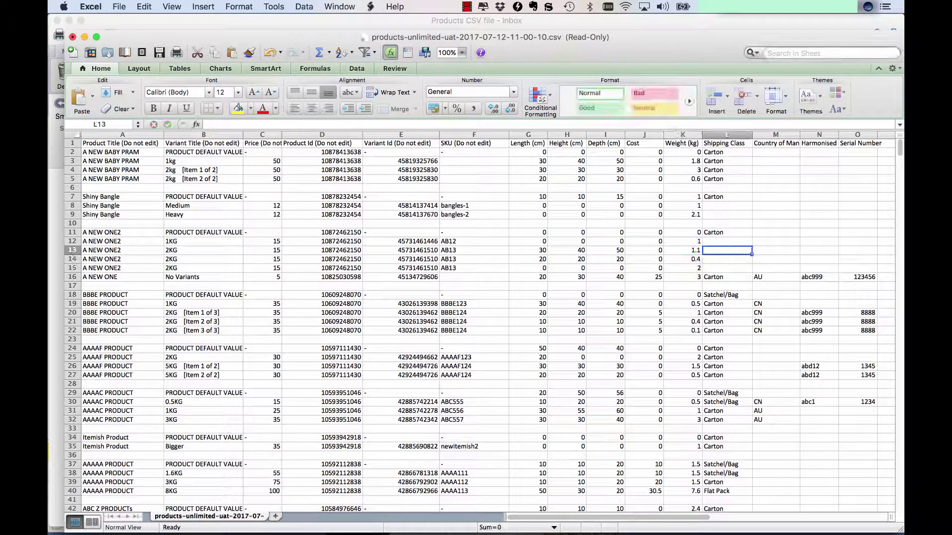
pyautogui.write('Carton')
pyautogui.press('Return')
pyautogui.write('Carton')
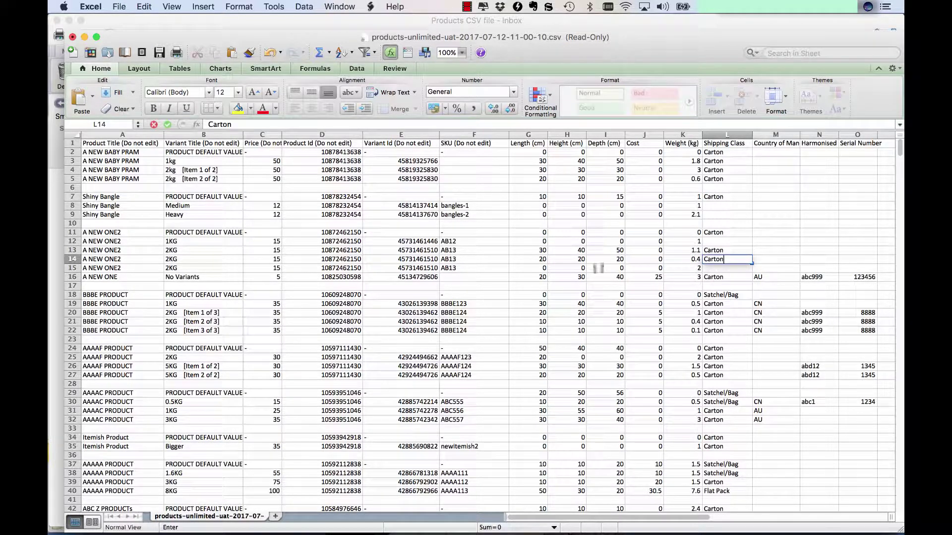
pyautogui.press('Return')
# Give row 15 a 10×10×10 package, weight 0.5 kg, shipping class Satchel/Bag.
pyautogui.press('Left')
pyautogui.press('Left')
pyautogui.press('Left')
pyautogui.press('Left')
pyautogui.press('Left')
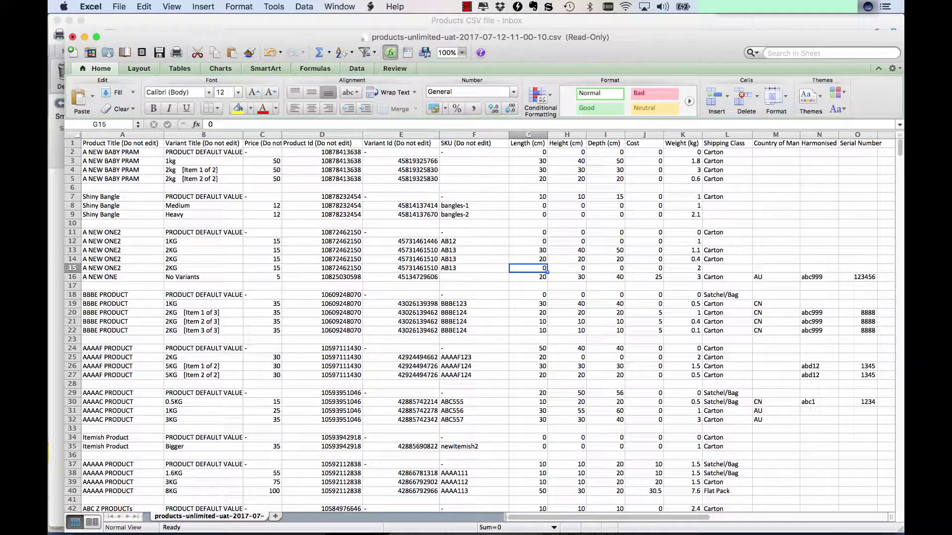
pyautogui.write('10')
pyautogui.press('Right')
pyautogui.write('10')
pyautogui.press('Right')
pyautogui.write('10')
pyautogui.press('Right')
pyautogui.press('Right')
pyautogui.press('Right')
pyautogui.press('Left')
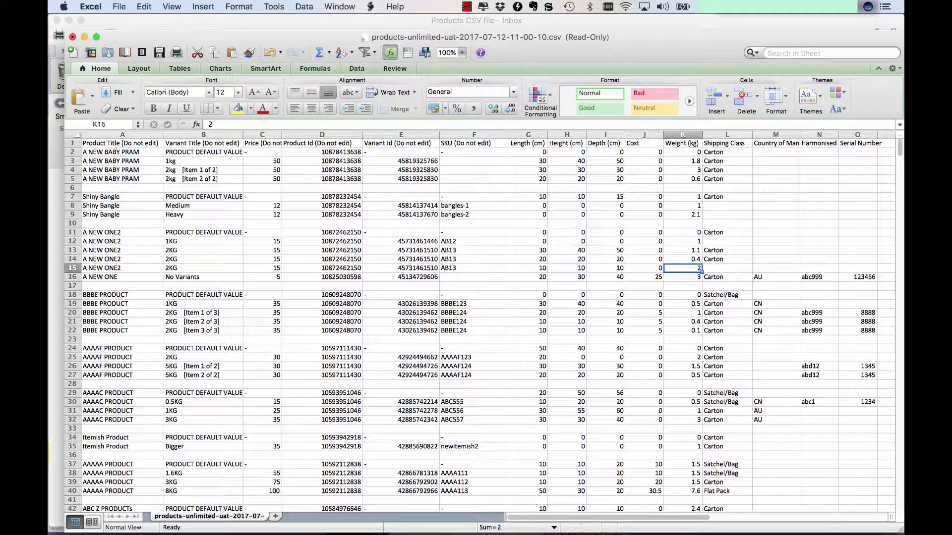
pyautogui.write('0.5')
pyautogui.press('Right')
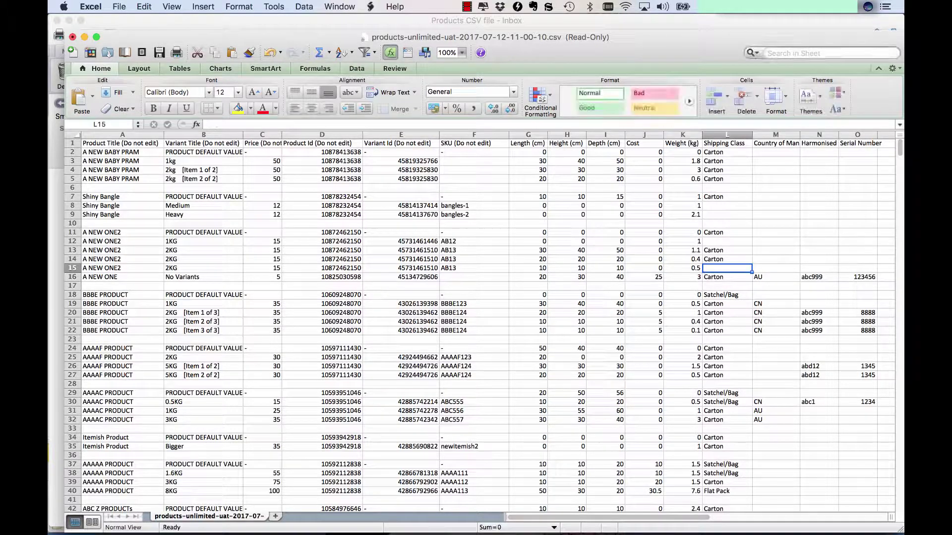
pyautogui.write('Satchel/b')
pyautogui.write('ag')
pyautogui.press('Return')
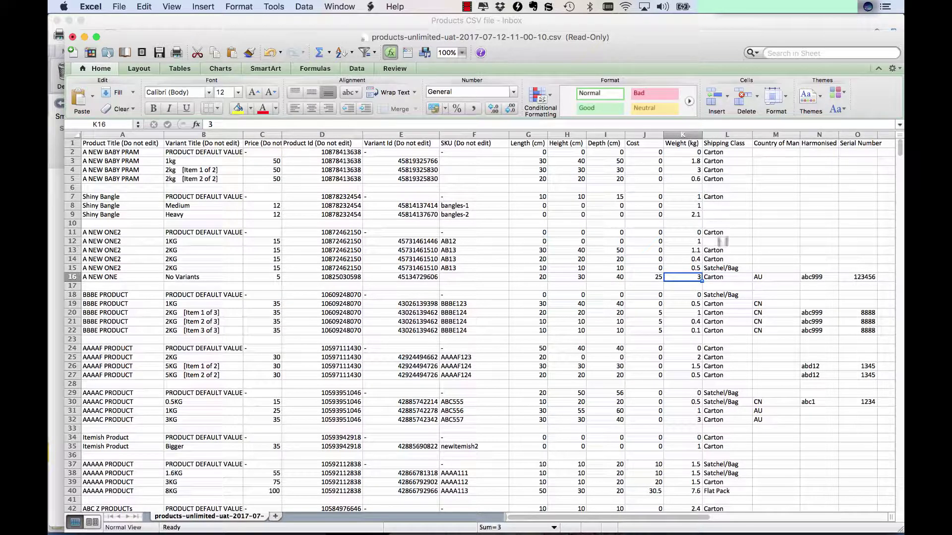
# Review rows 13–15 and their package values G13:L15, then return to Smart Send in Chrome.
pyautogui.click(727, 269)
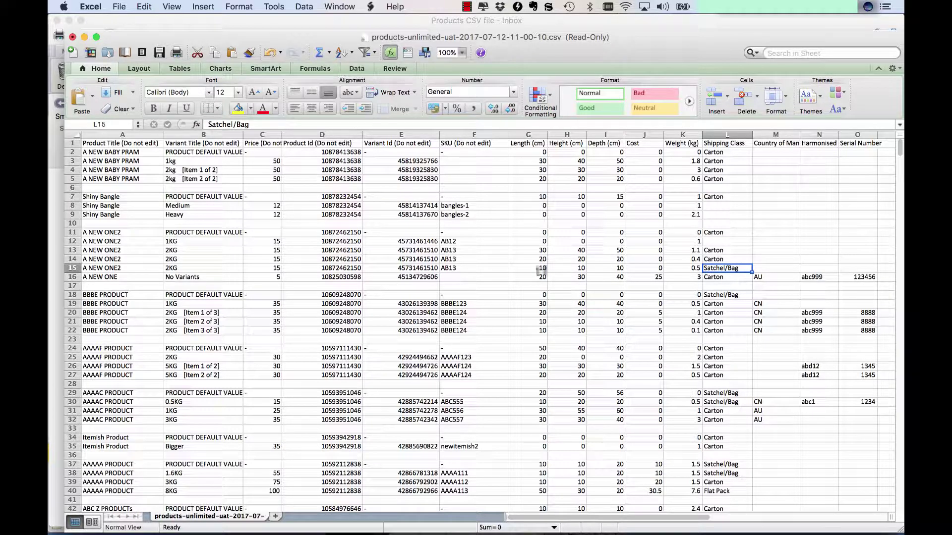
pyautogui.moveTo(71, 250); pyautogui.dragTo(69, 268)
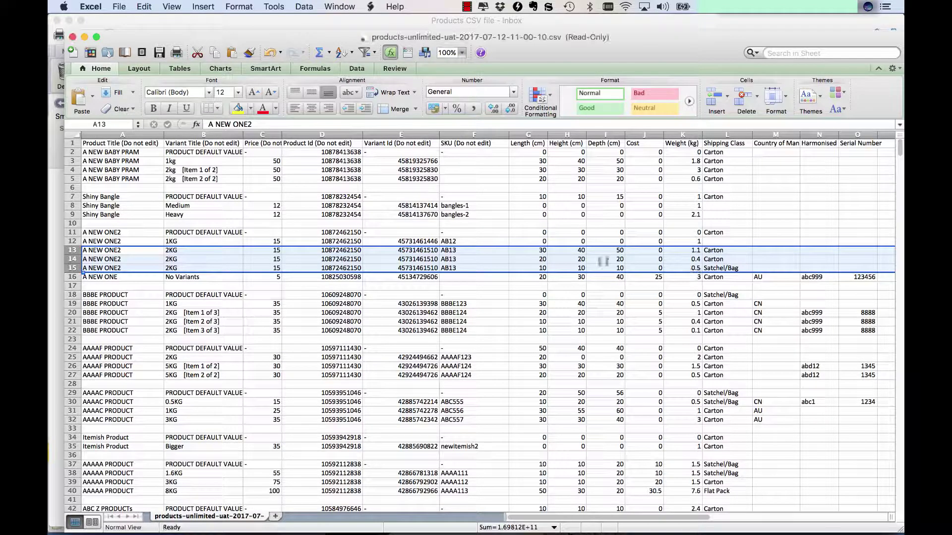
pyautogui.click(541, 251)
pyautogui.moveTo(540, 251); pyautogui.dragTo(714, 268)
pyautogui.click(619, 268)
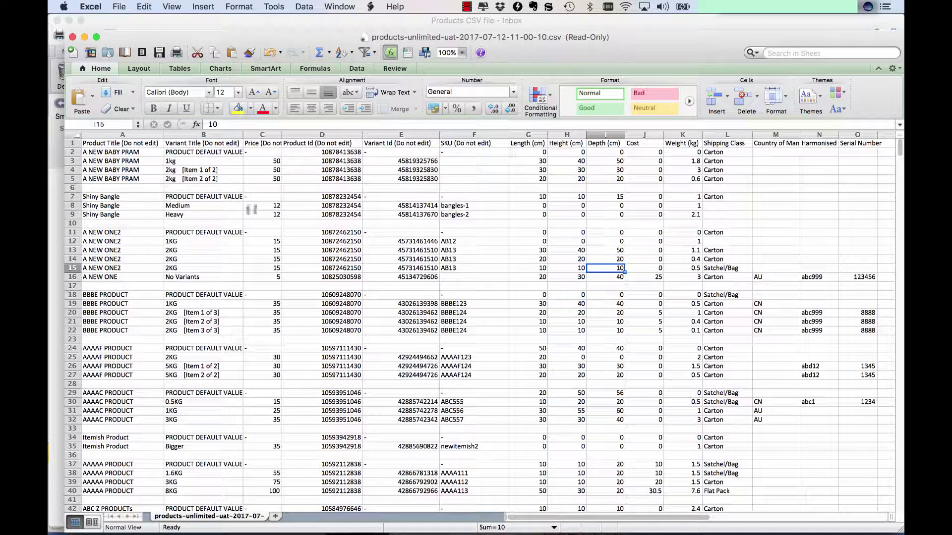
pyautogui.press('super+Tab')
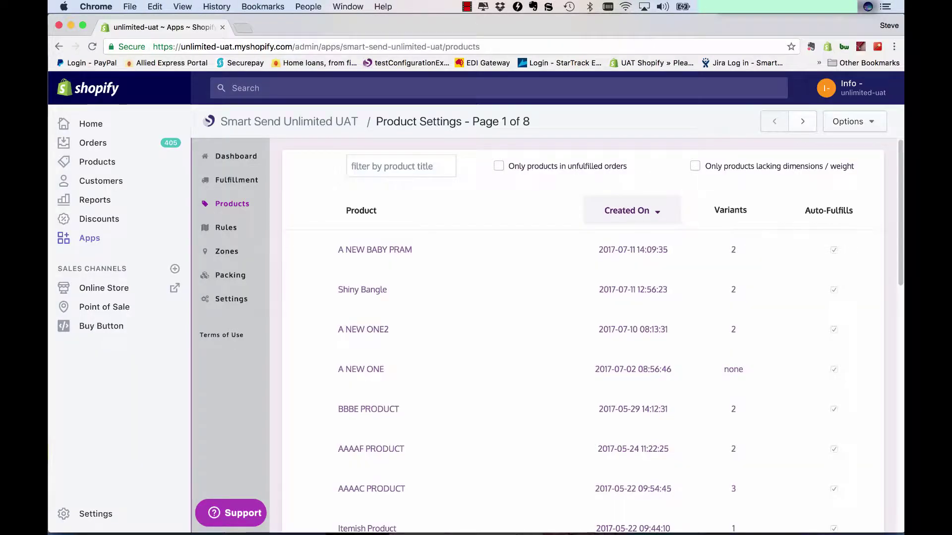
# Upload the edited 'product import' CSV to Smart Send's Bulk Product Edit for preview.
pyautogui.click(854, 122)
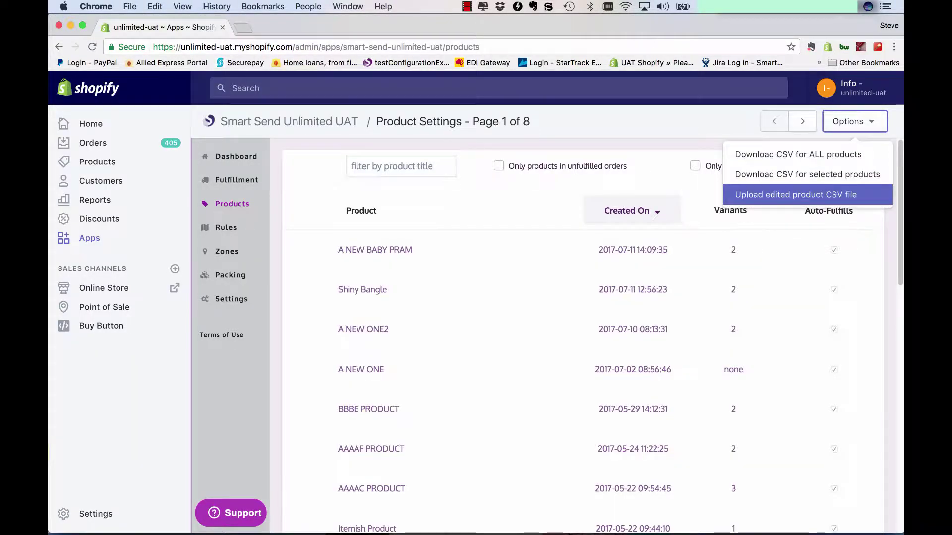
pyautogui.click(795, 194)
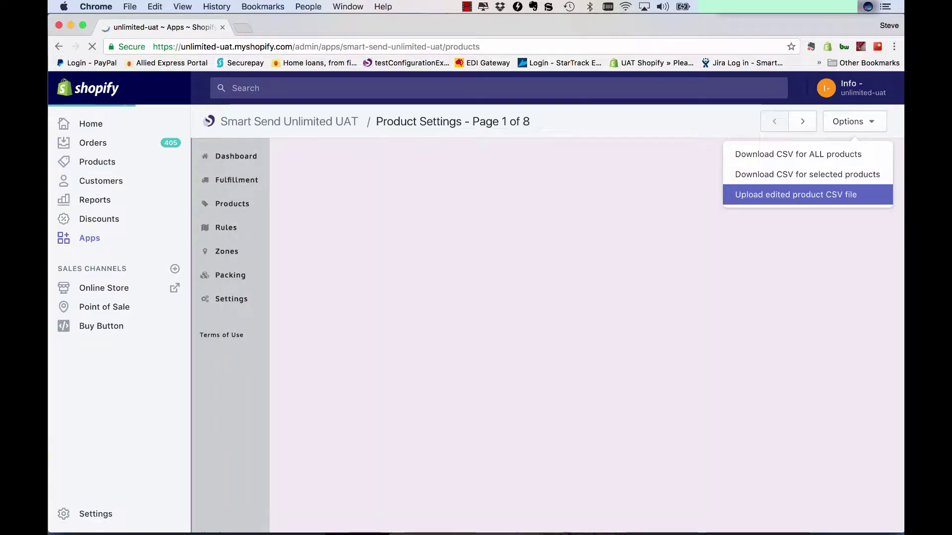
pyautogui.click(540, 170)
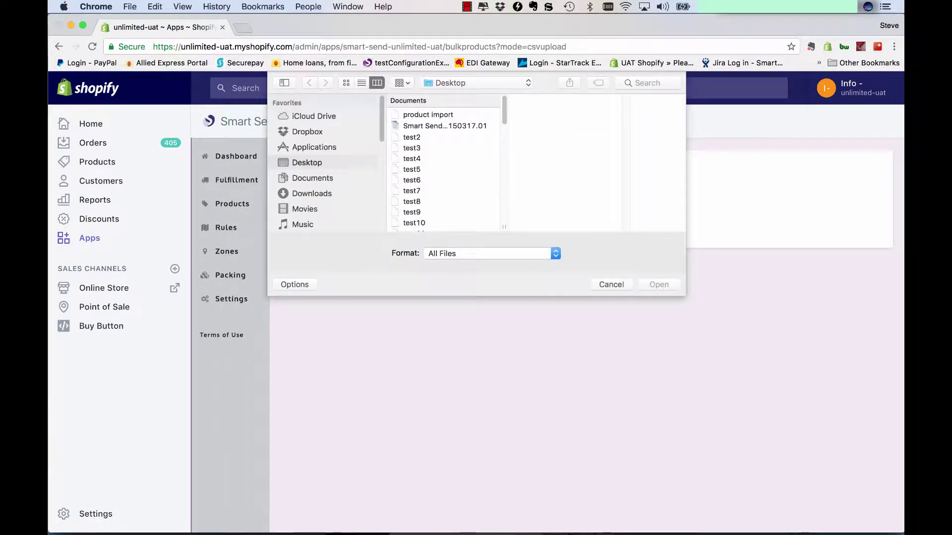
pyautogui.press('Return')
pyautogui.click(581, 202)
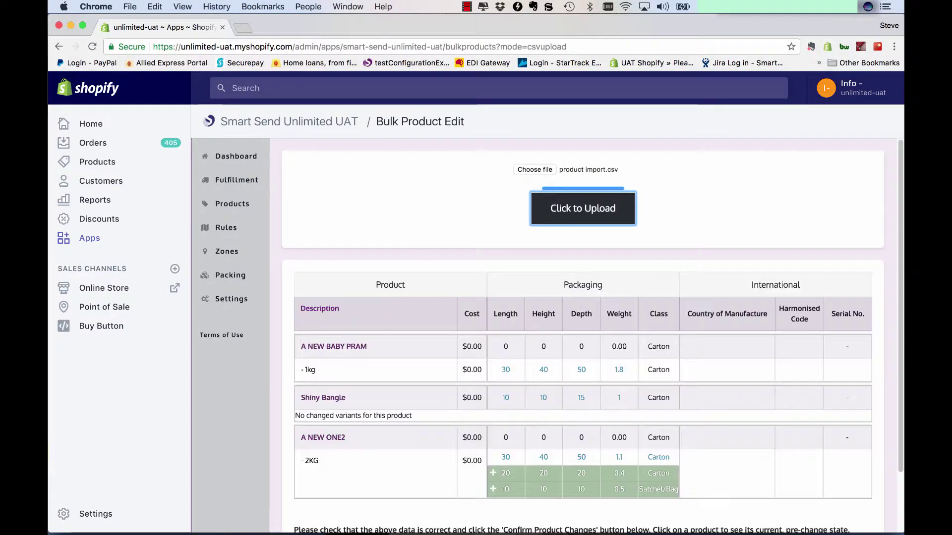
pyautogui.scroll(-2, 563, 319)
pyautogui.scroll(-1, 564, 320)
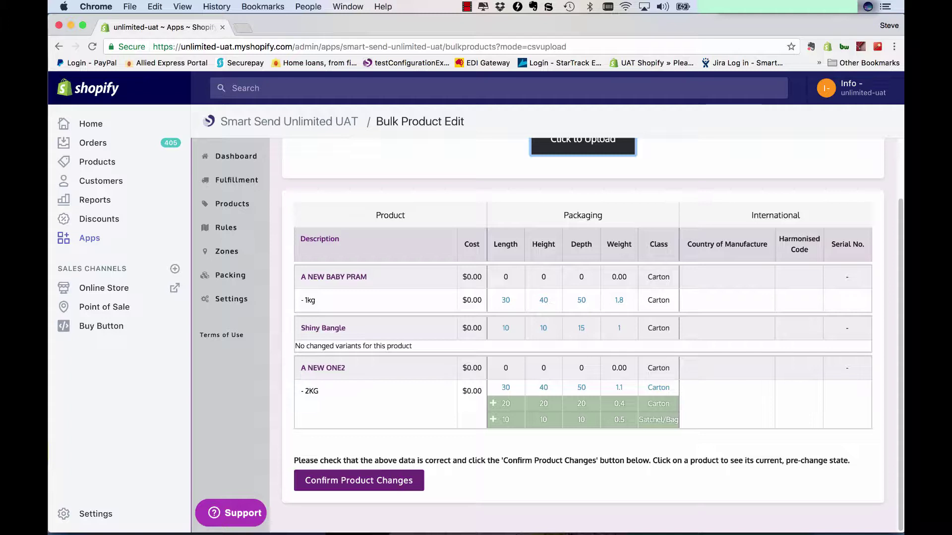
pyautogui.click(504, 300)
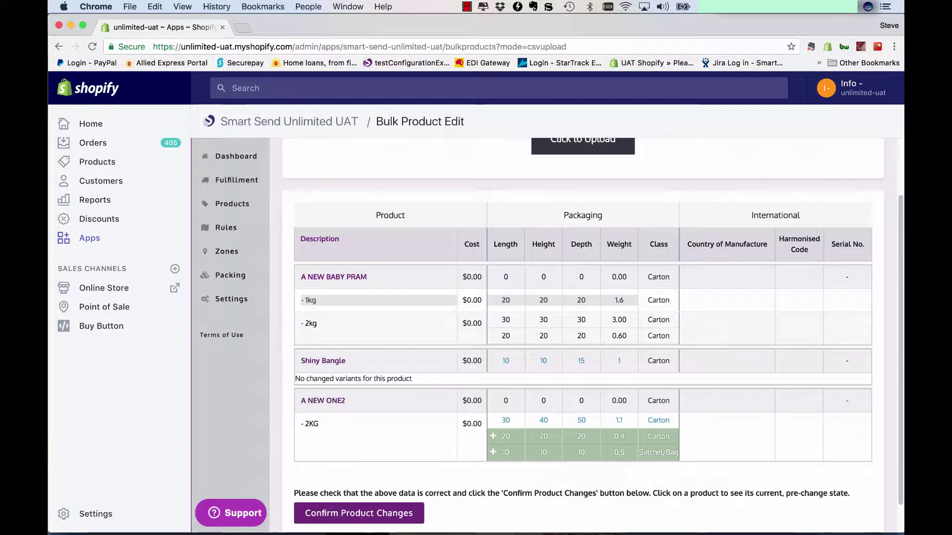
pyautogui.click(505, 300)
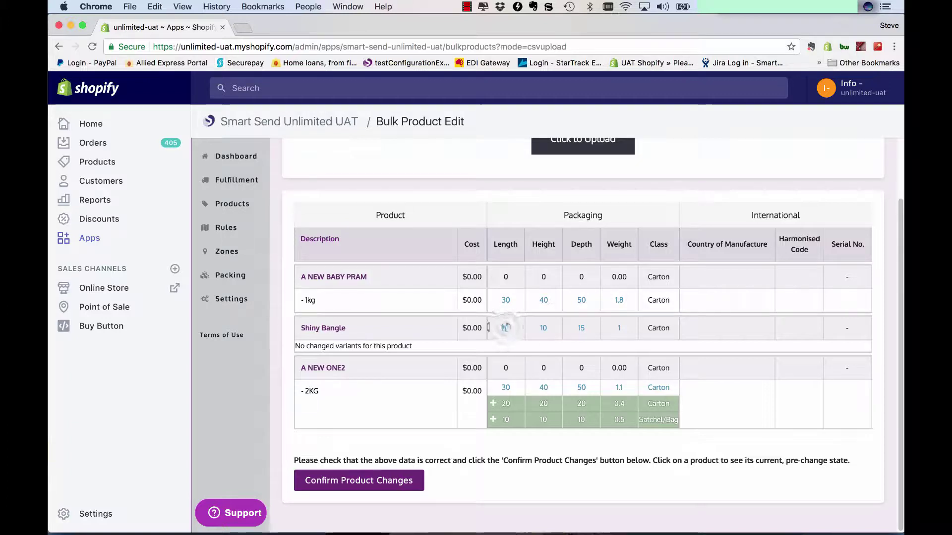
pyautogui.click(505, 328)
pyautogui.click(506, 328)
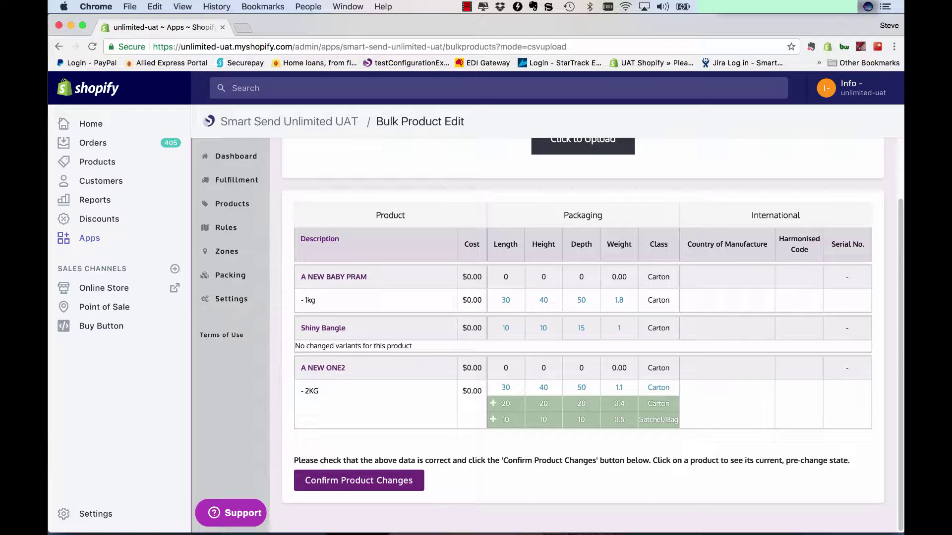
# Confirm the product changes (updated weights, two added 2KG items) and return to Products.
pyautogui.click(503, 391)
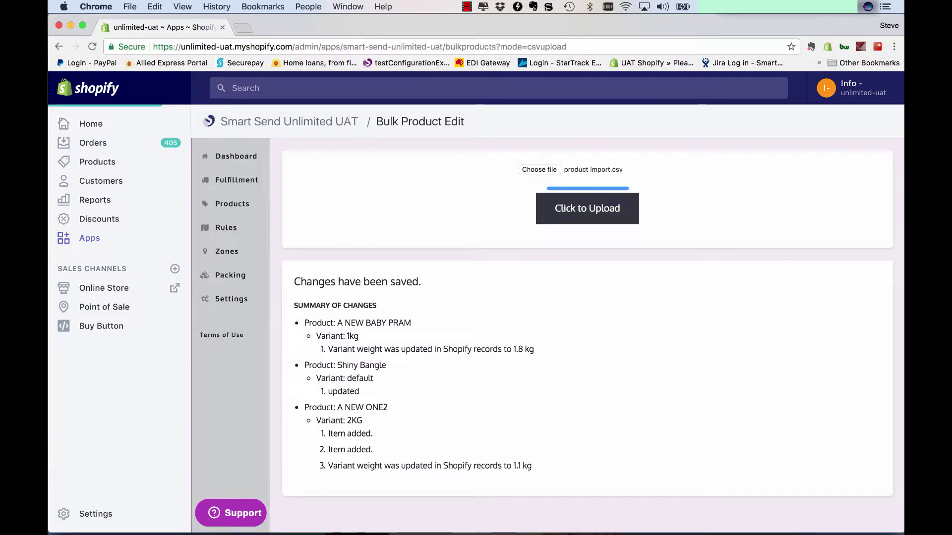
pyautogui.click(232, 204)
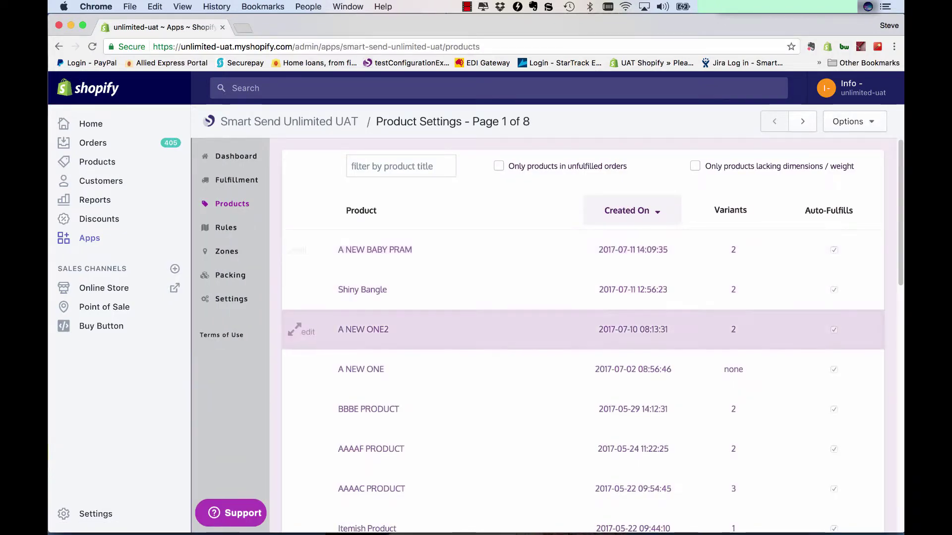
# Expand A NEW ONE2 and select the 2KG variant's weight, showing 1.10, 0.40 and 0.50 kg items.
pyautogui.click(300, 329)
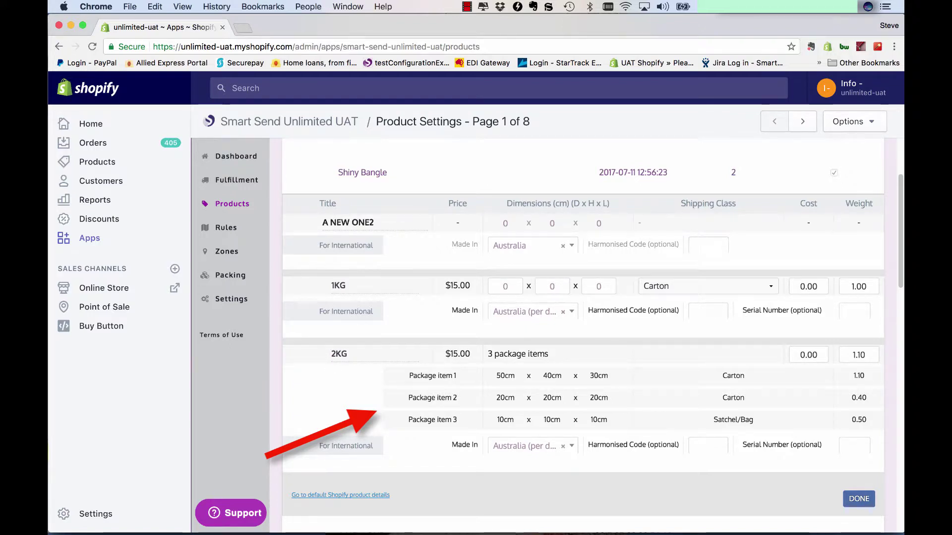
pyautogui.click(859, 355)
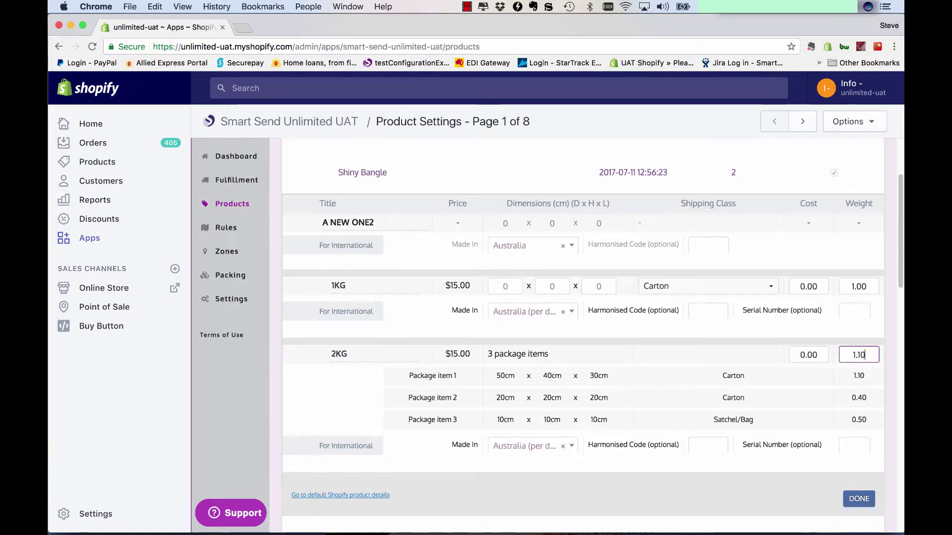